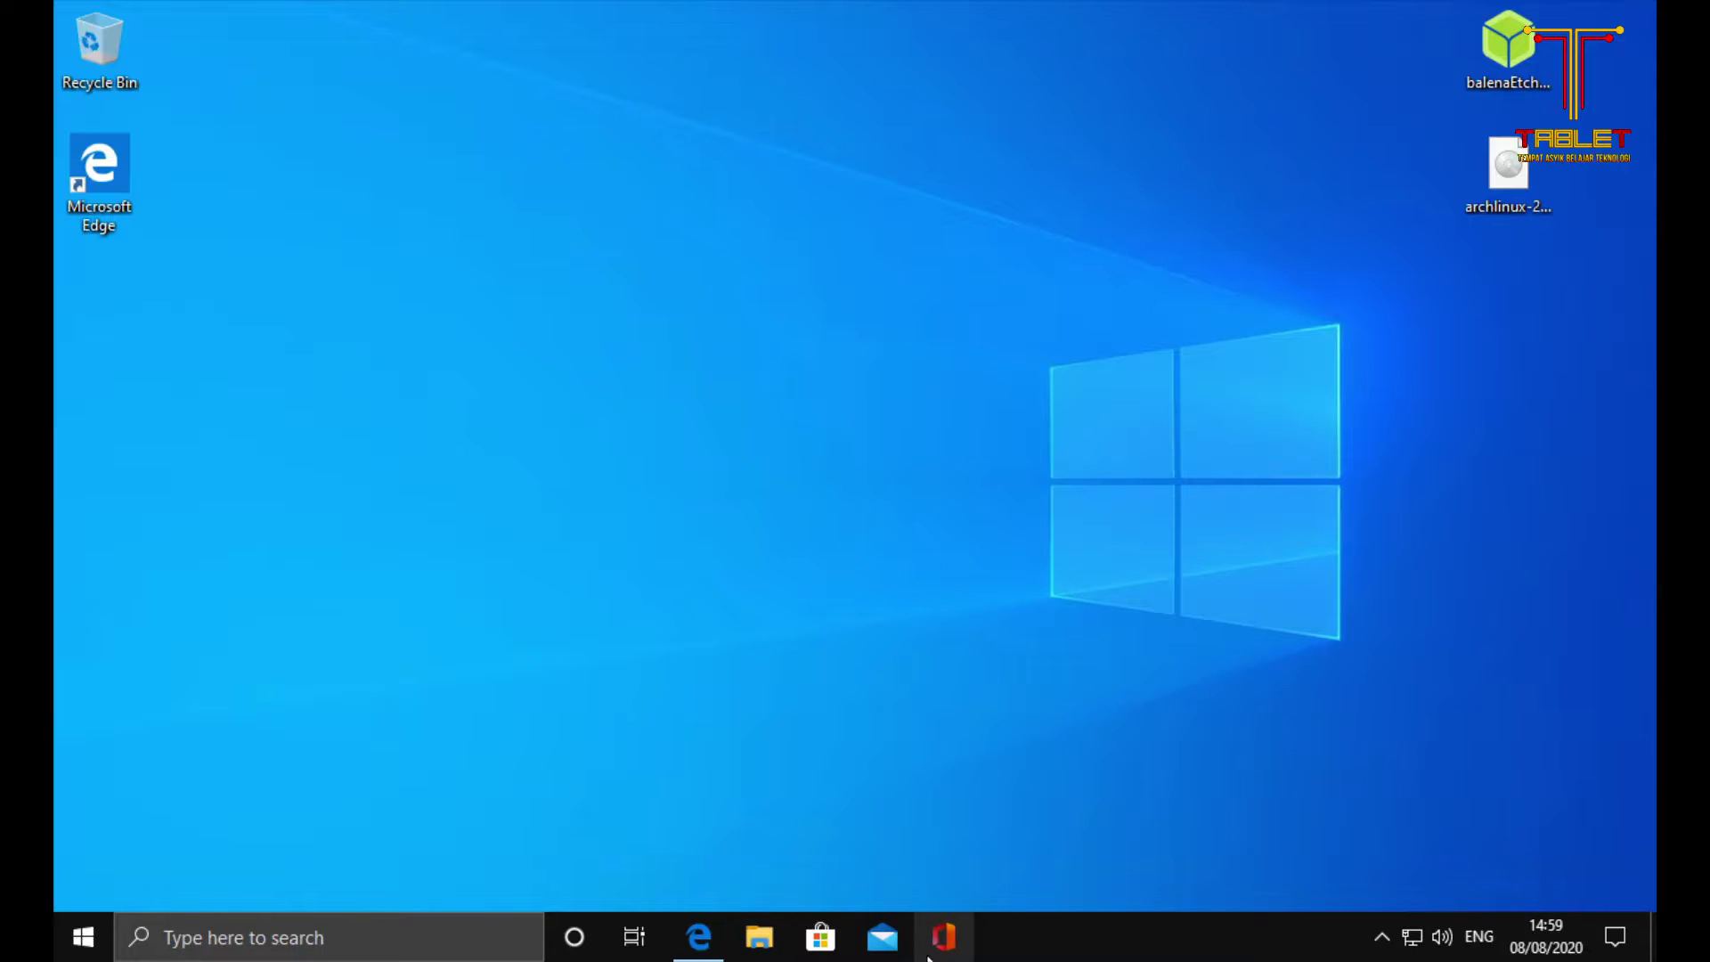
# Step: Search the computer for the Deluge torrent client, and close the search
pyautogui.click(82, 939)
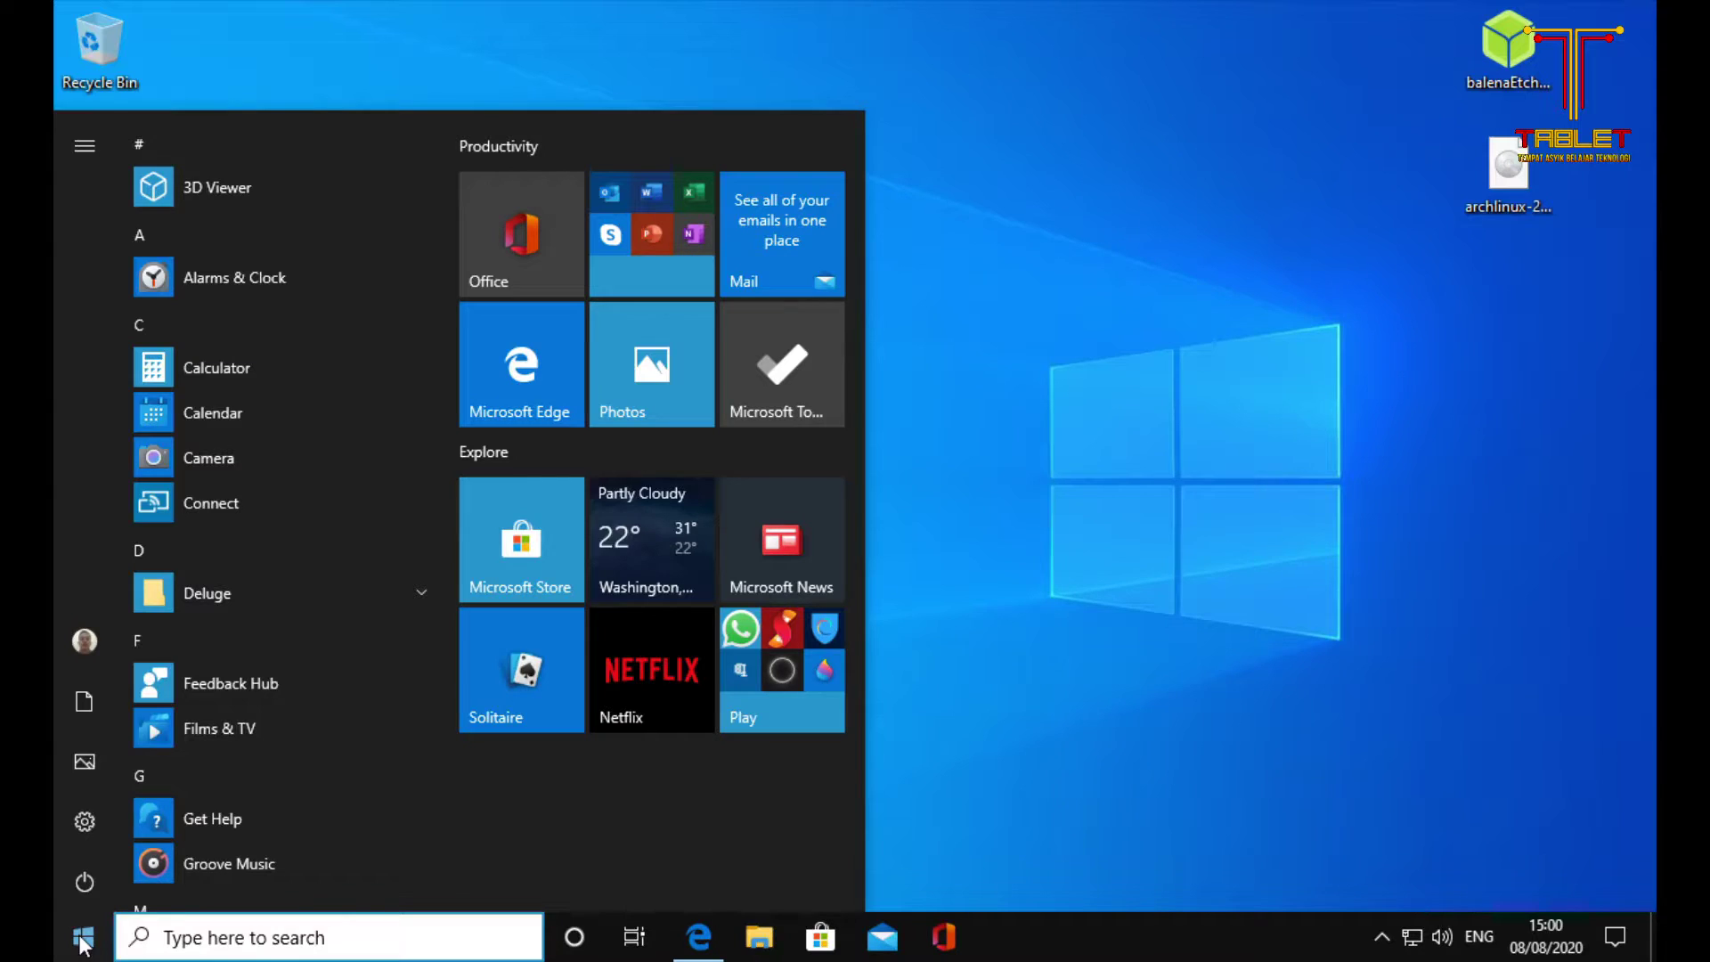
pyautogui.write('de')
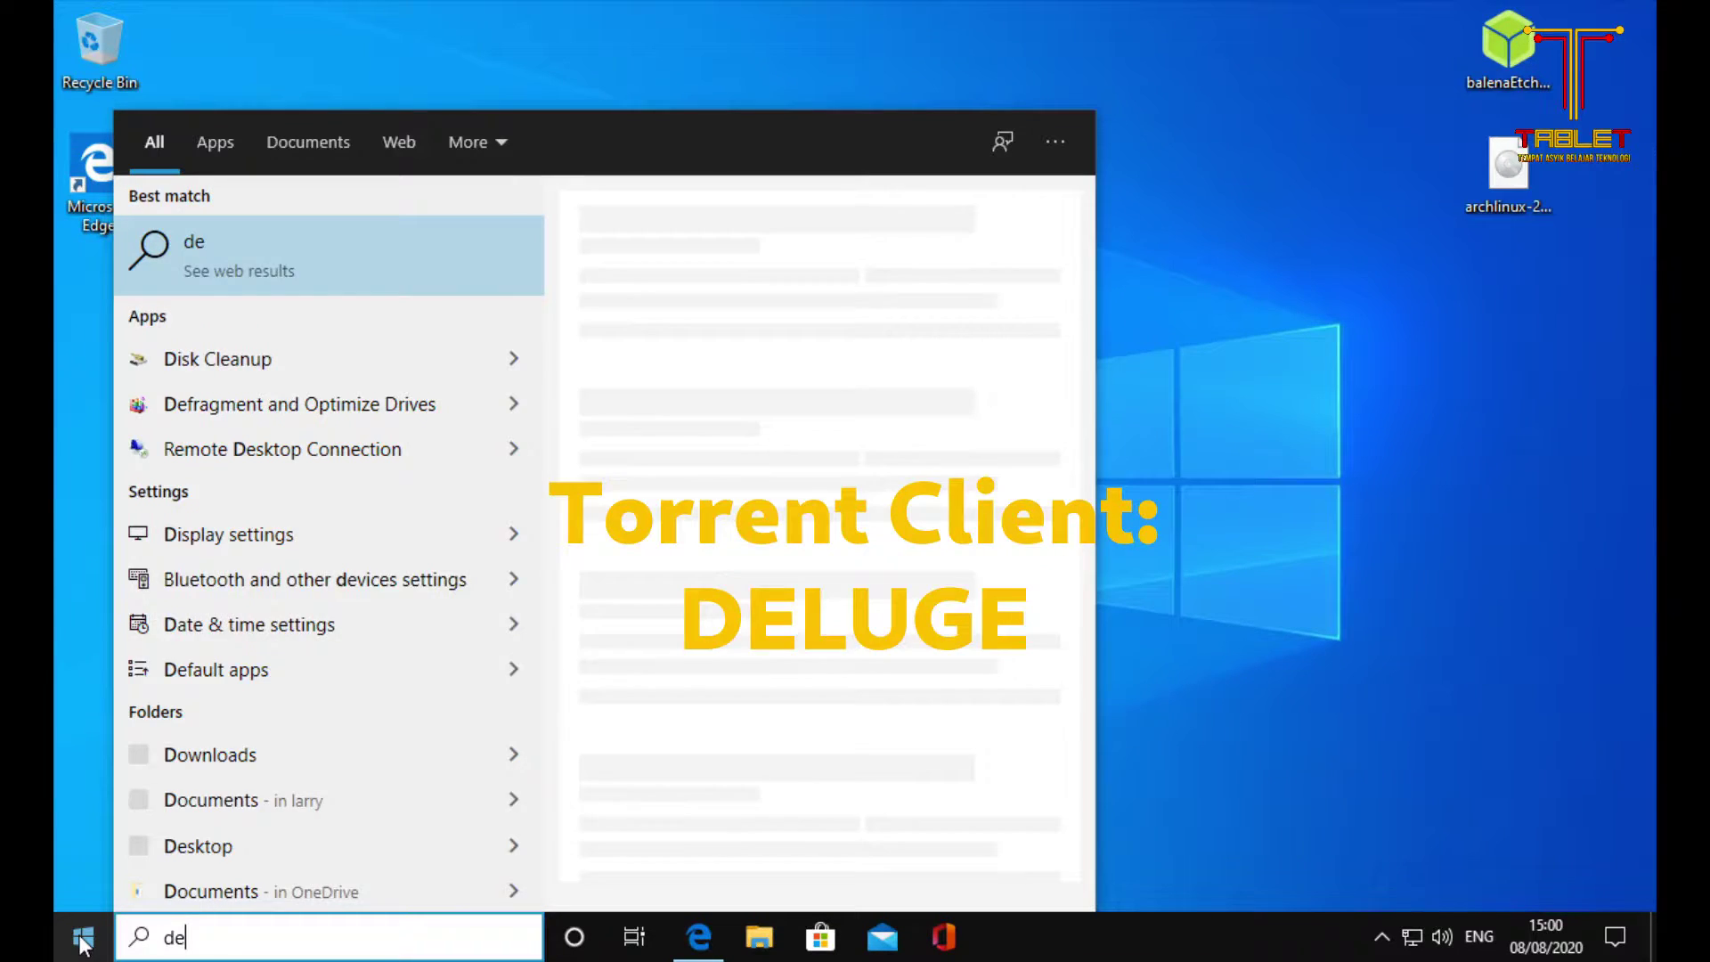
pyautogui.write('luge')
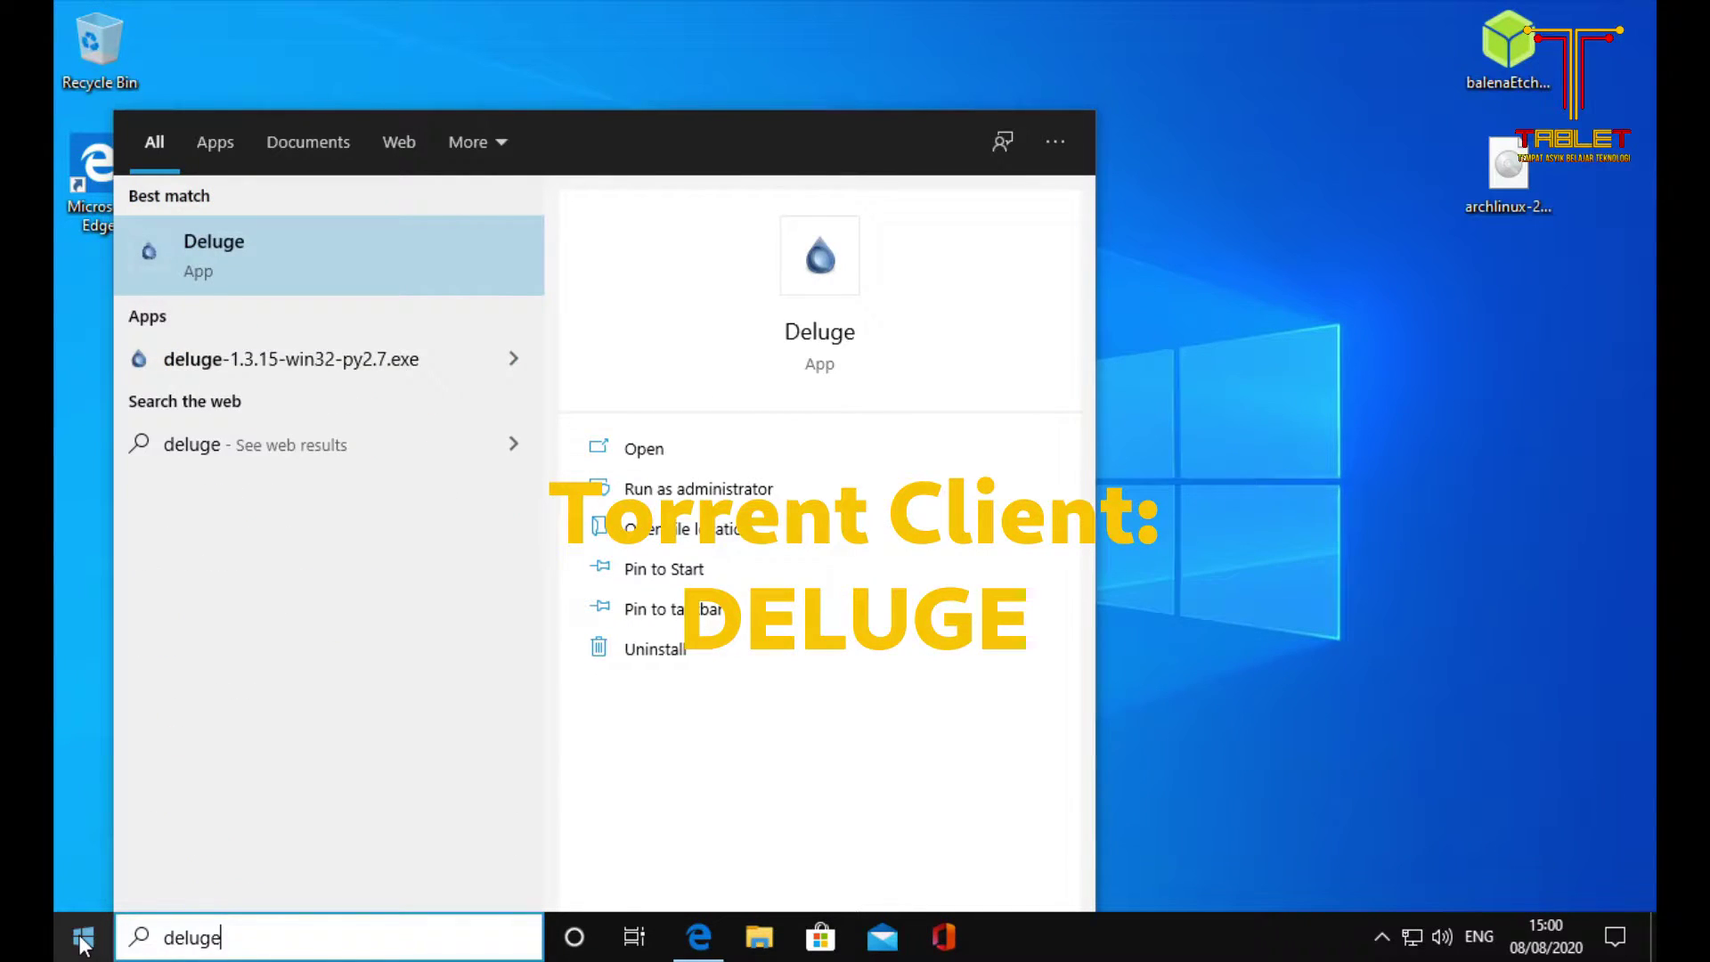
pyautogui.click(82, 942)
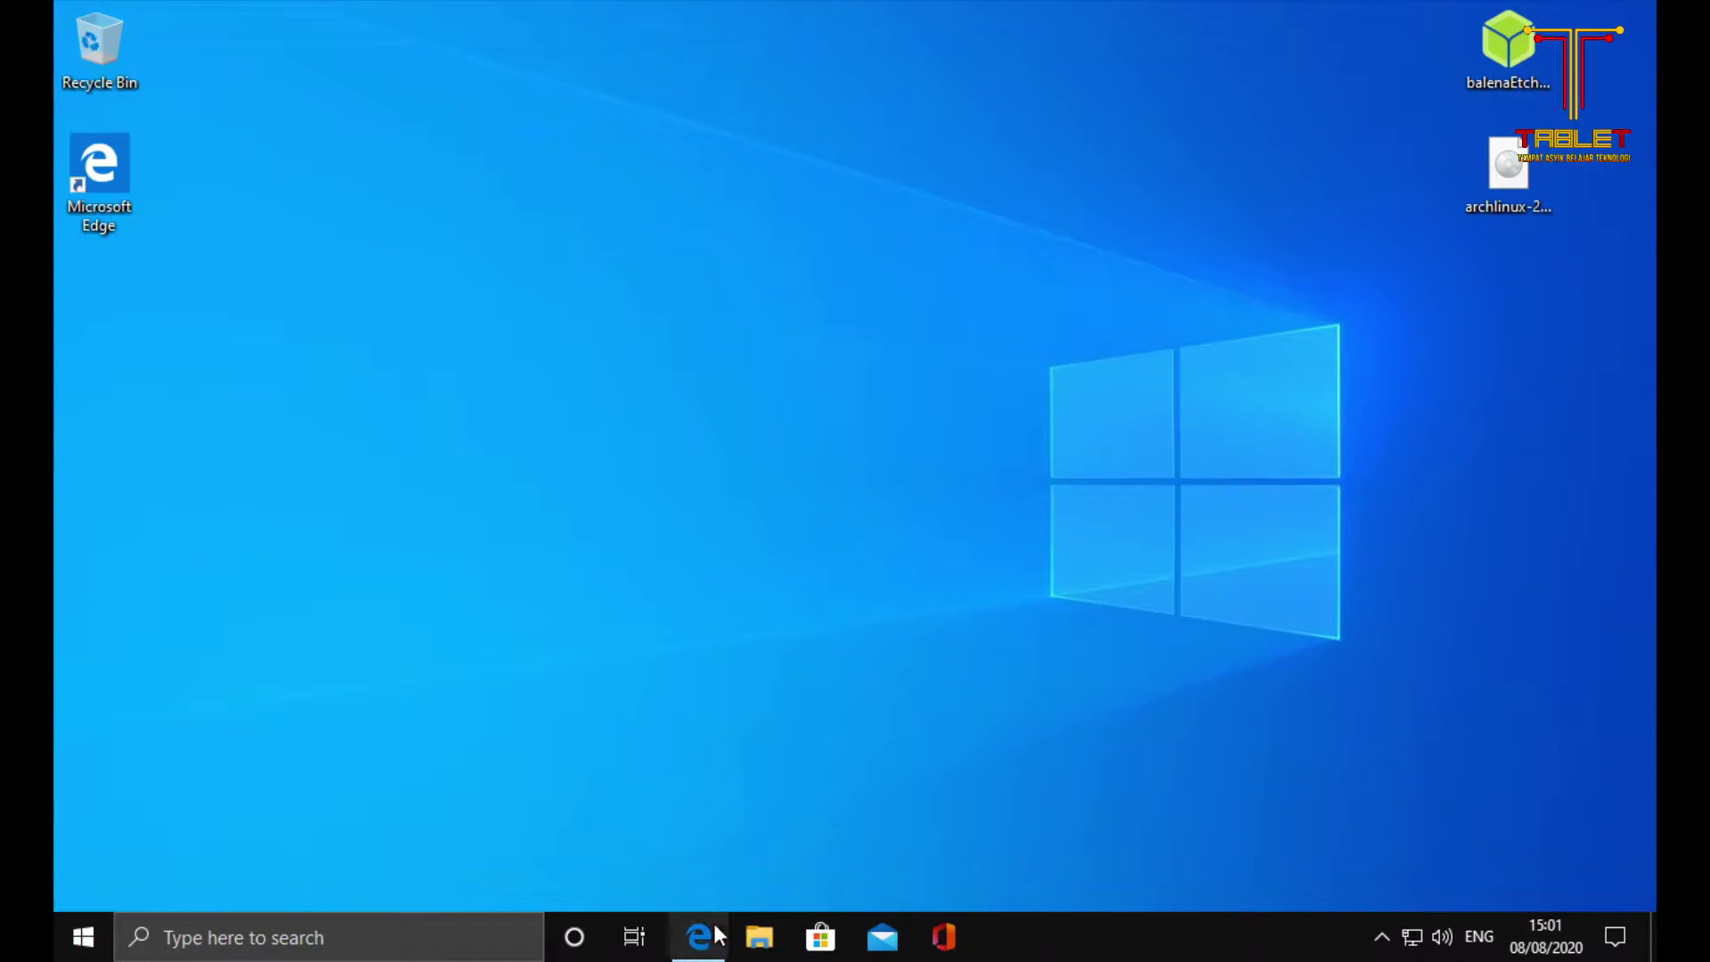
# Step: Switch to Microsoft Edge and download the Windows installer deluge-1.3.15-win32-py2.7.exe through the Deluge website's download page
pyautogui.moveTo(712, 954)
pyautogui.click(677, 855)
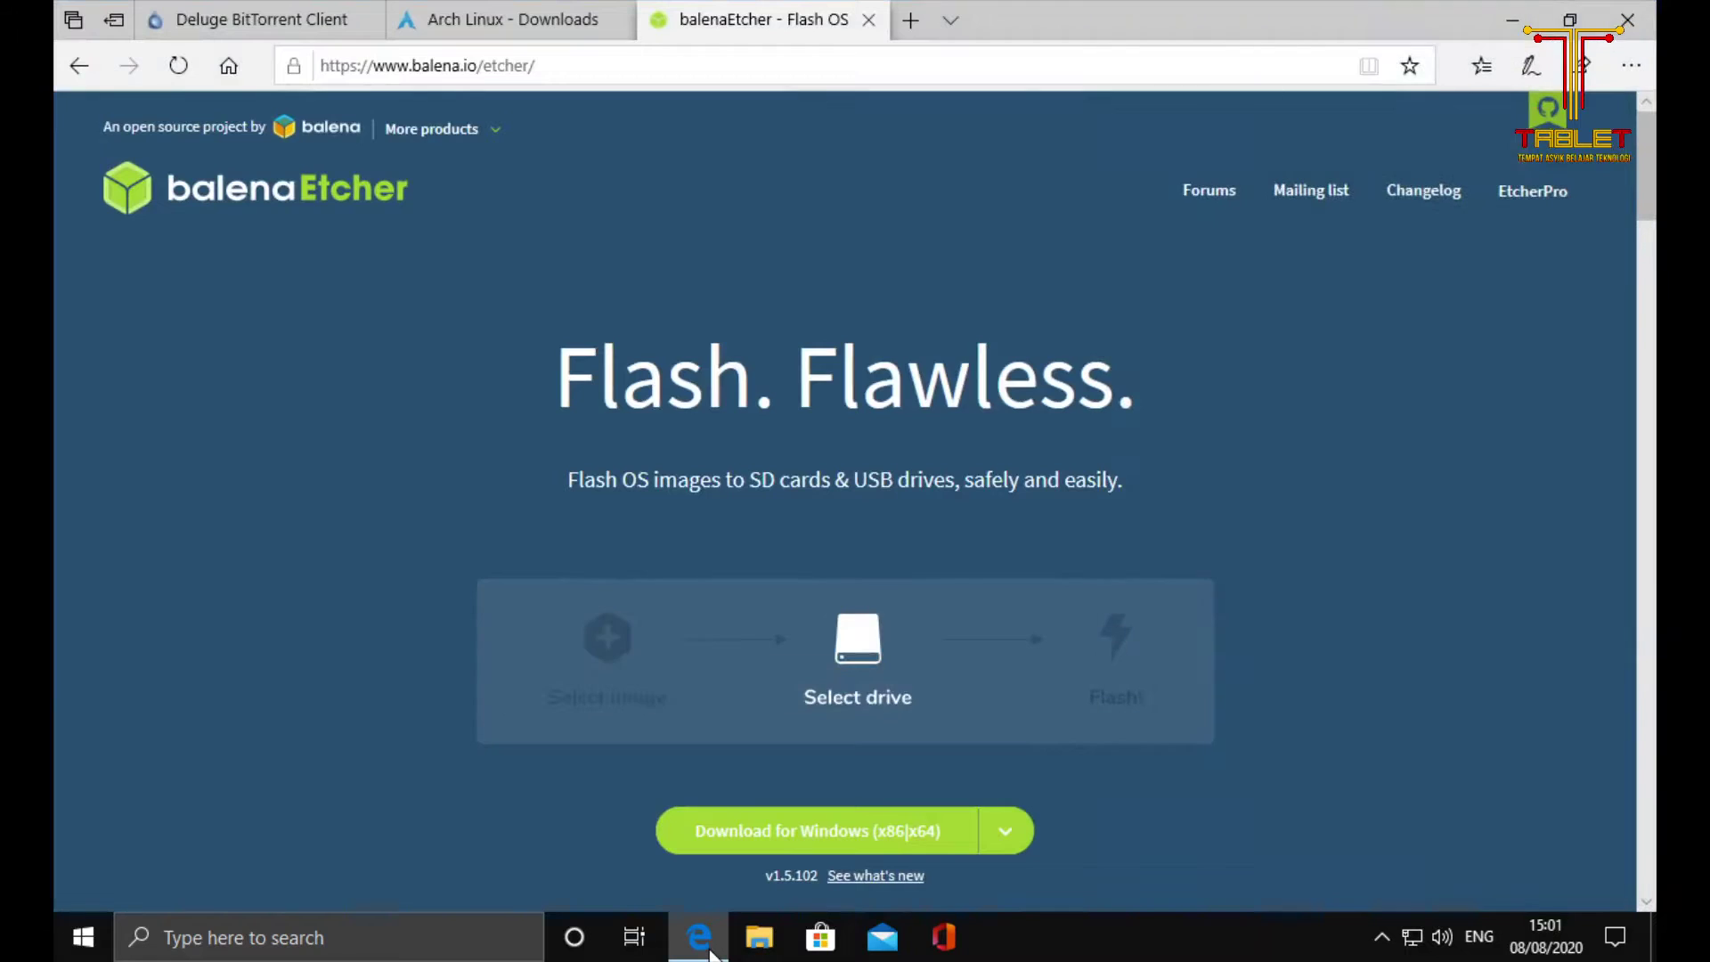
pyautogui.click(256, 18)
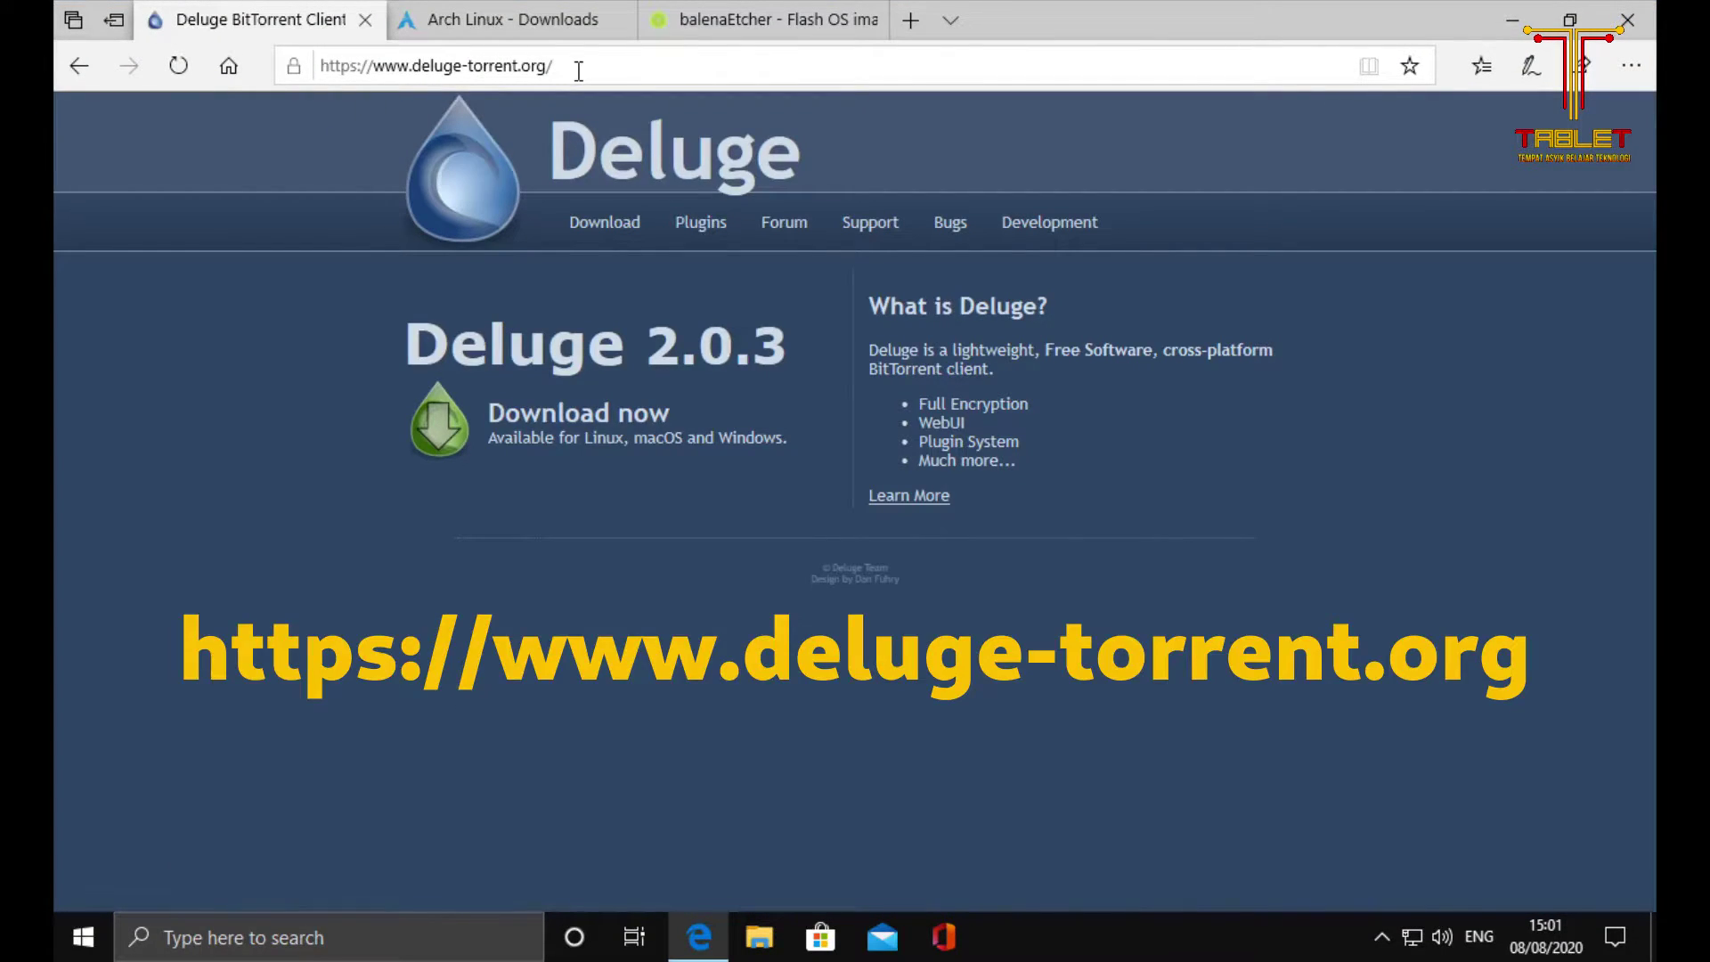
pyautogui.click(600, 237)
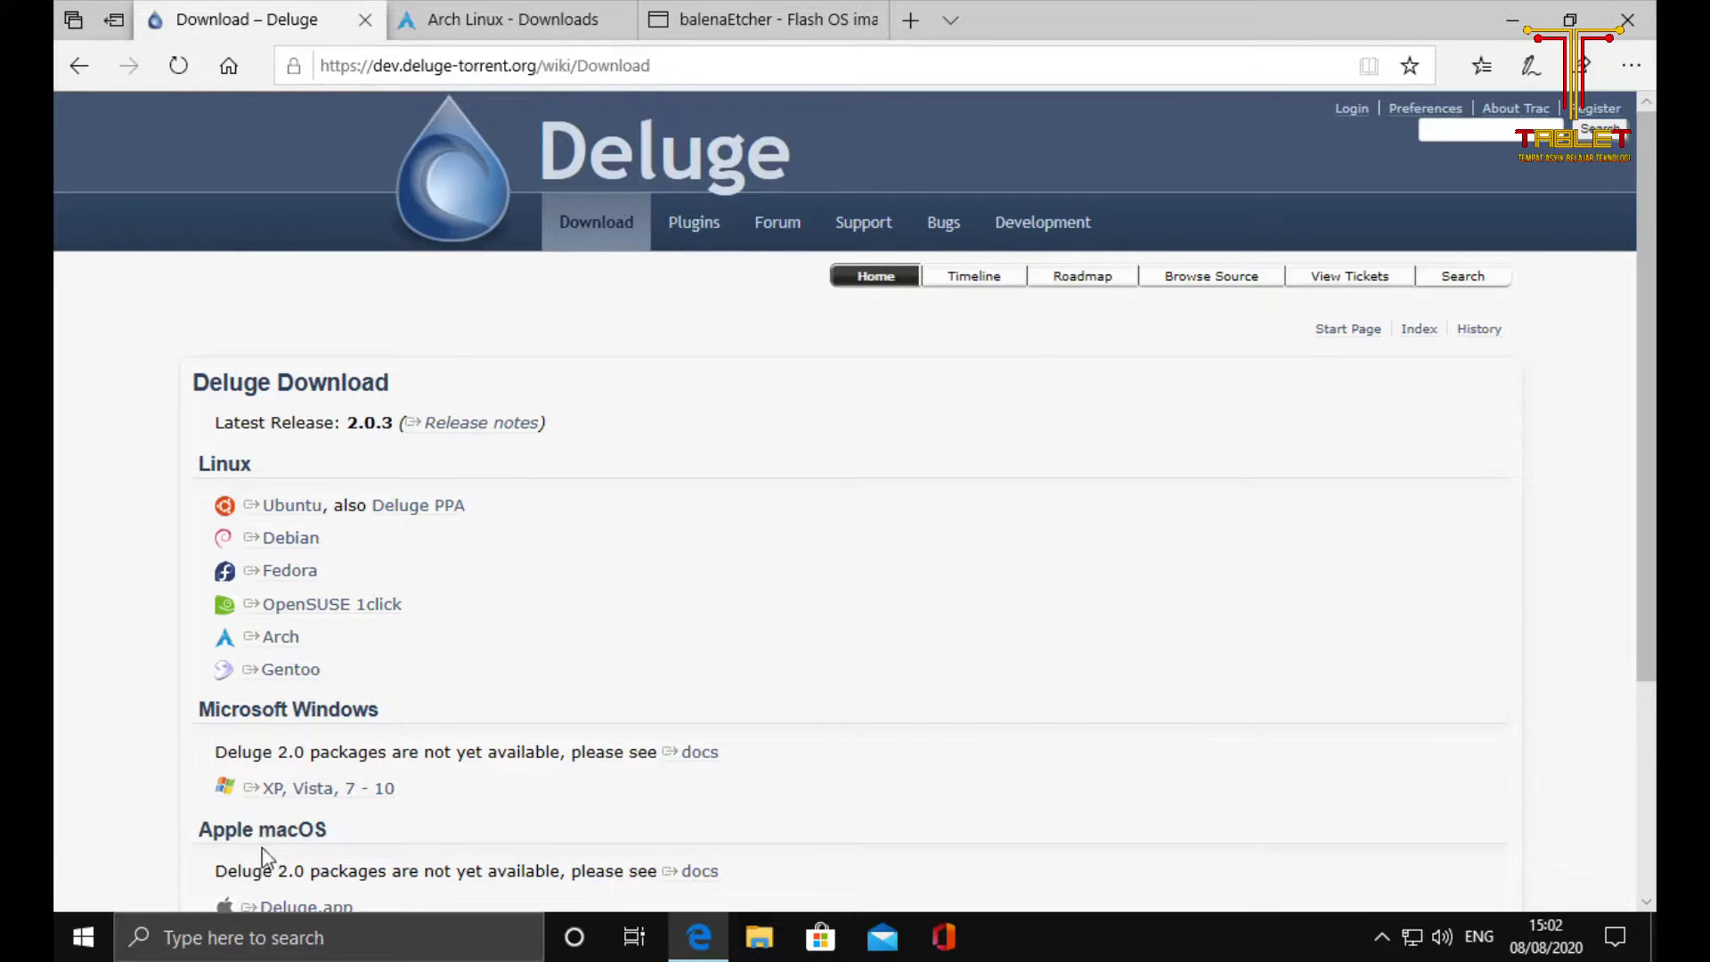
pyautogui.click(357, 792)
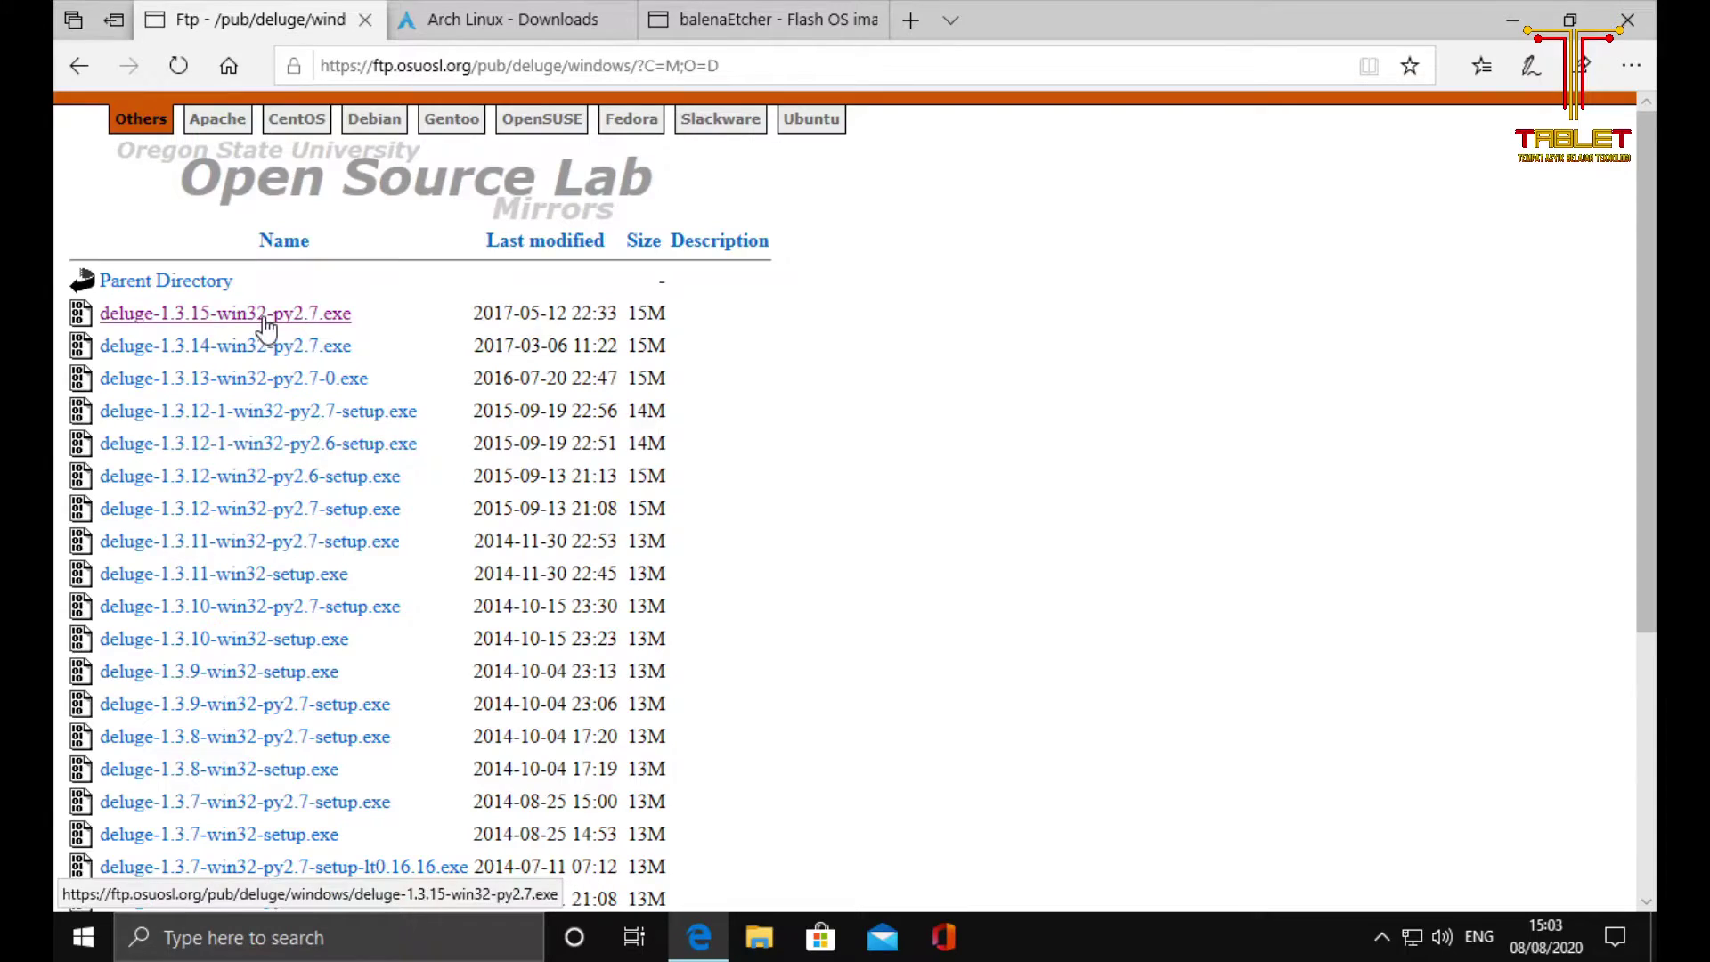
pyautogui.click(205, 316)
pyautogui.click(1057, 866)
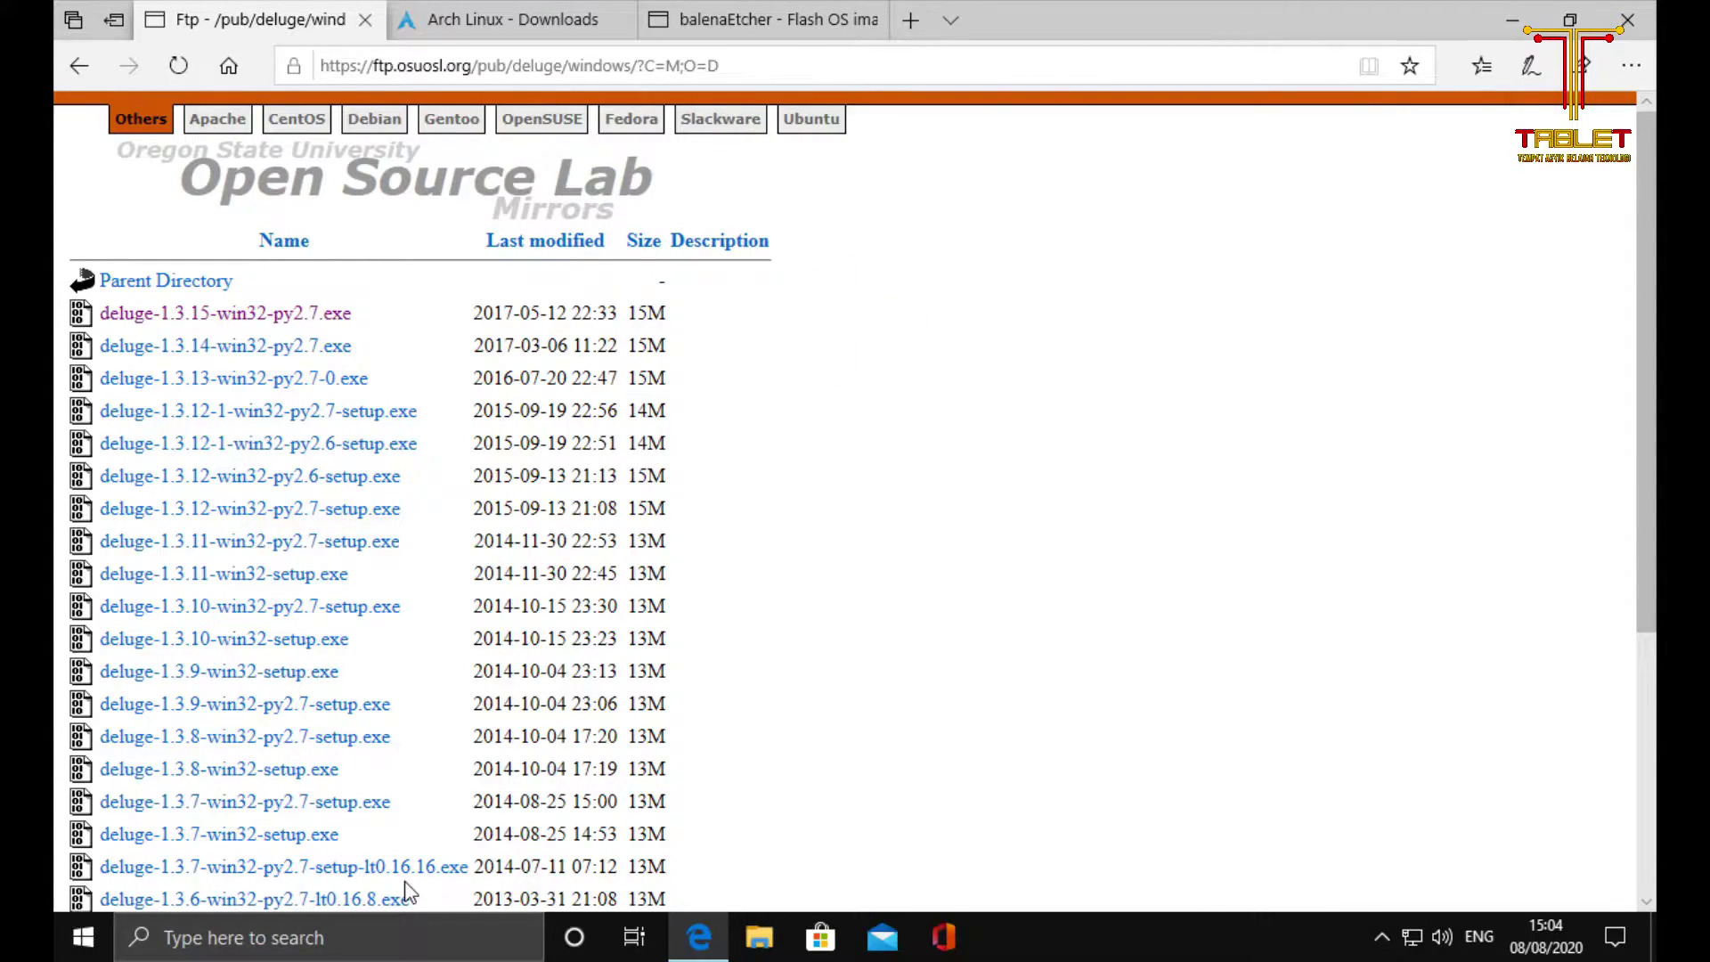
# Step: Run the downloaded installer and install Deluge 1.3.15 with both file associations in C:\Program Files (x86)\Deluge
pyautogui.click(319, 313)
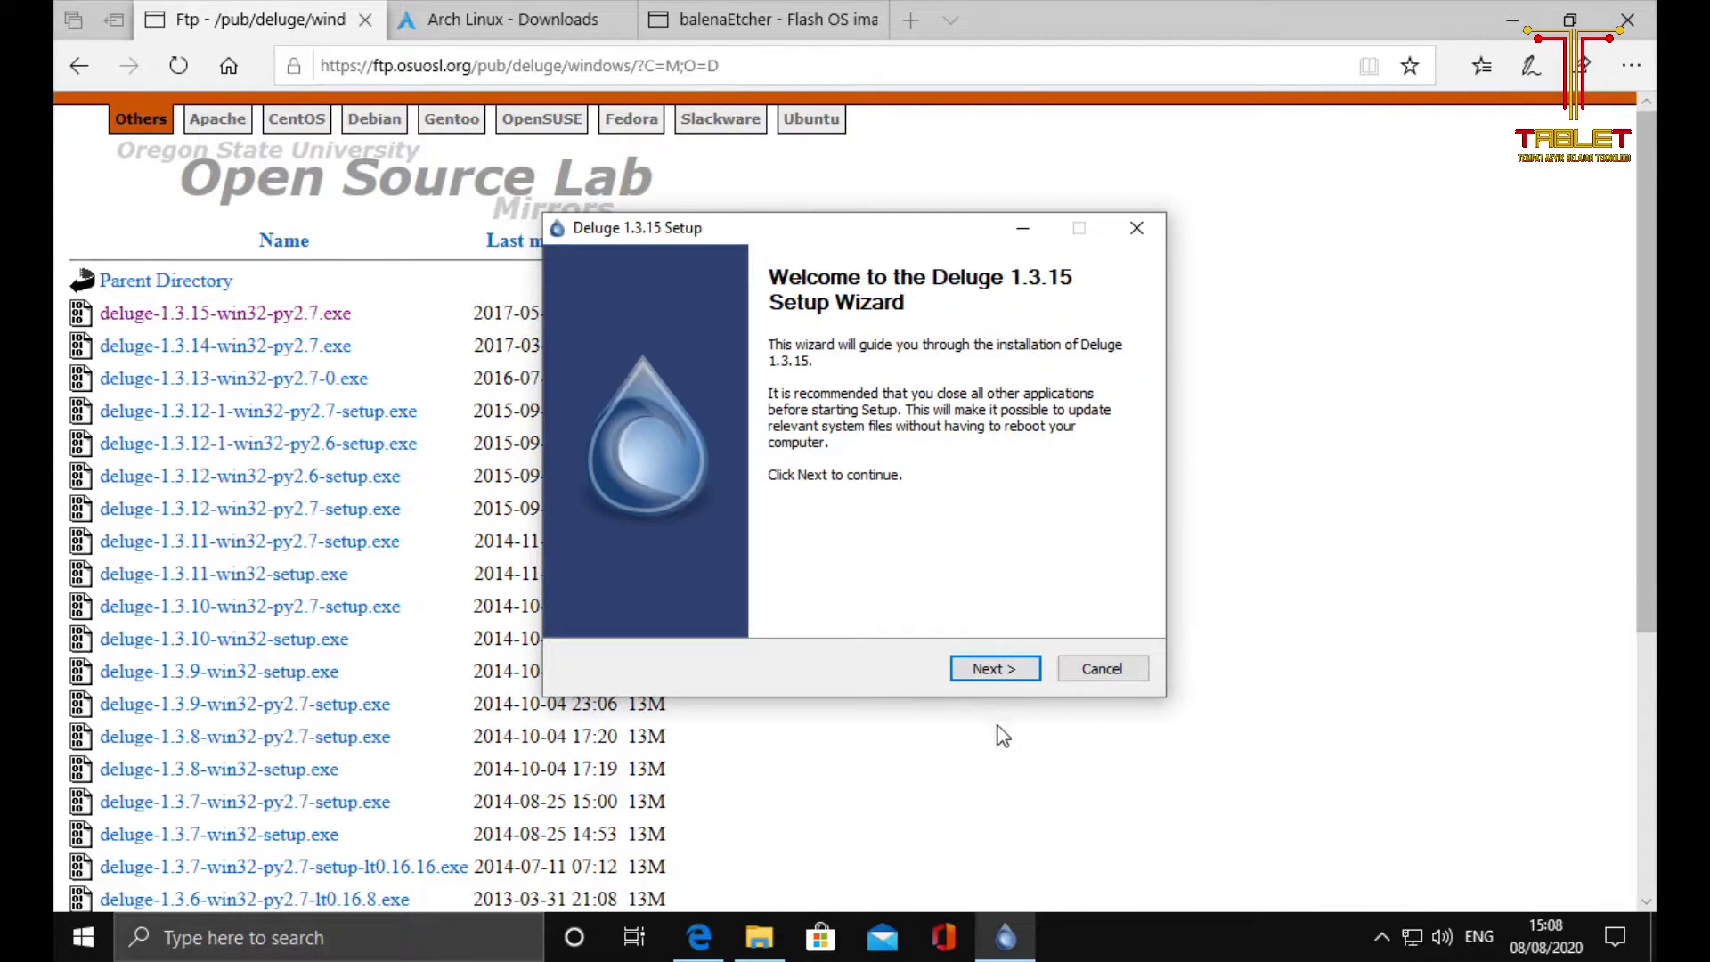
pyautogui.click(997, 674)
pyautogui.click(994, 670)
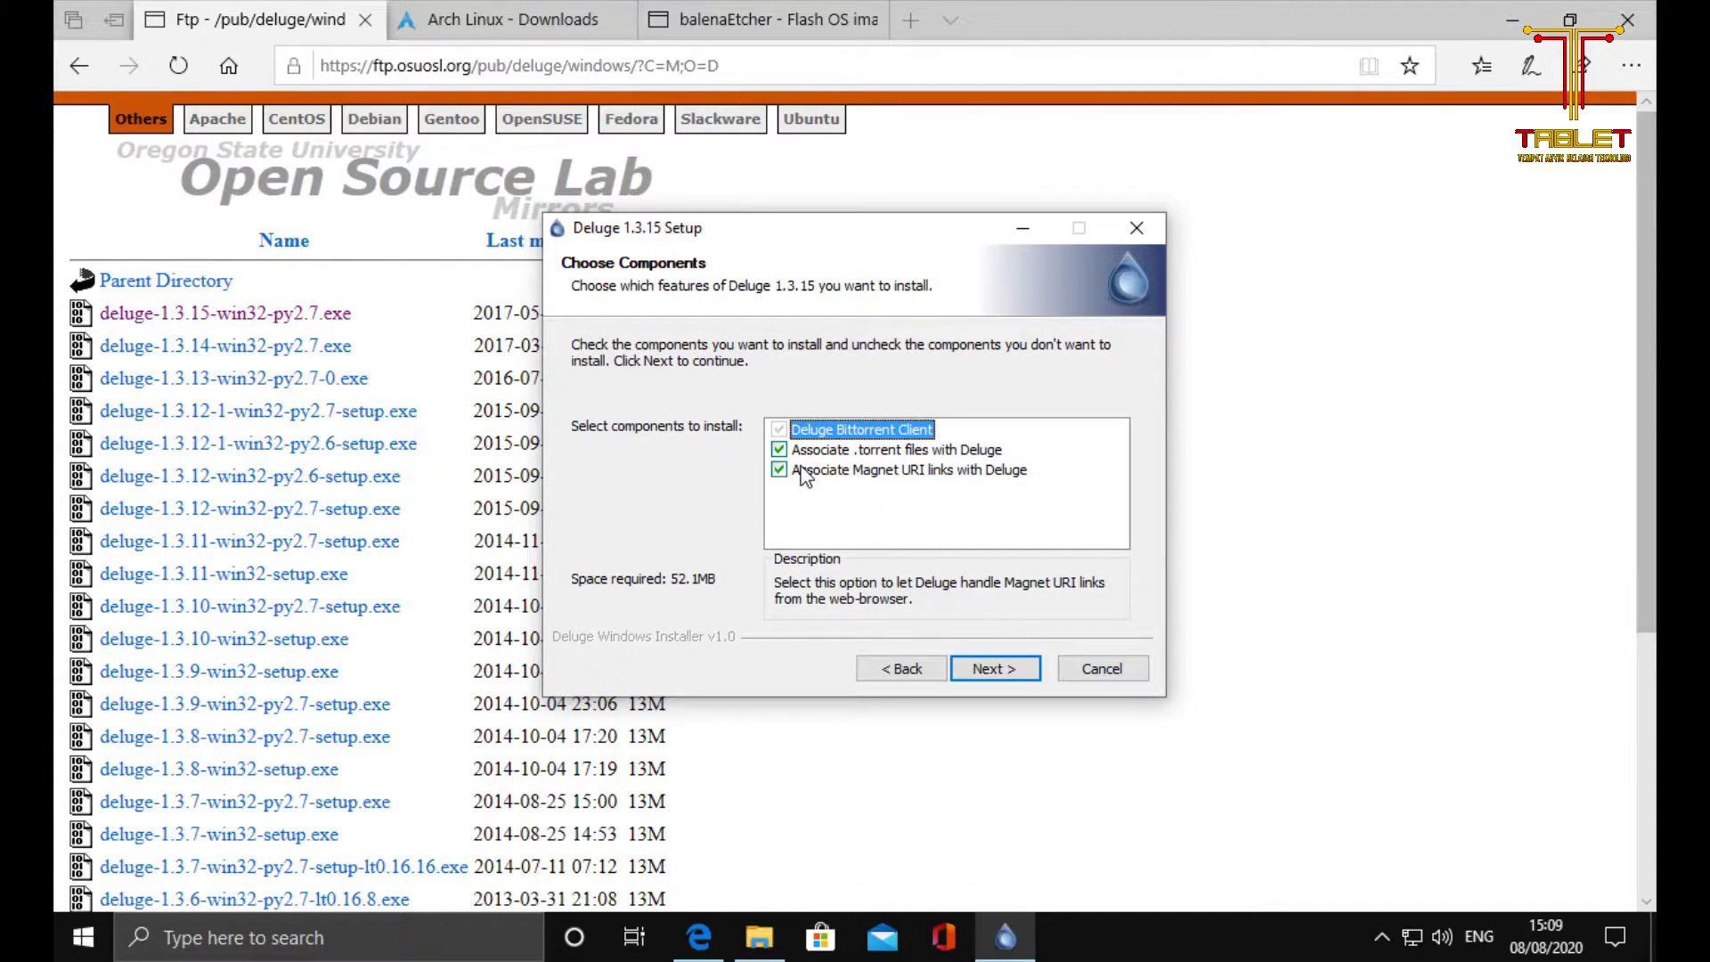
pyautogui.click(993, 669)
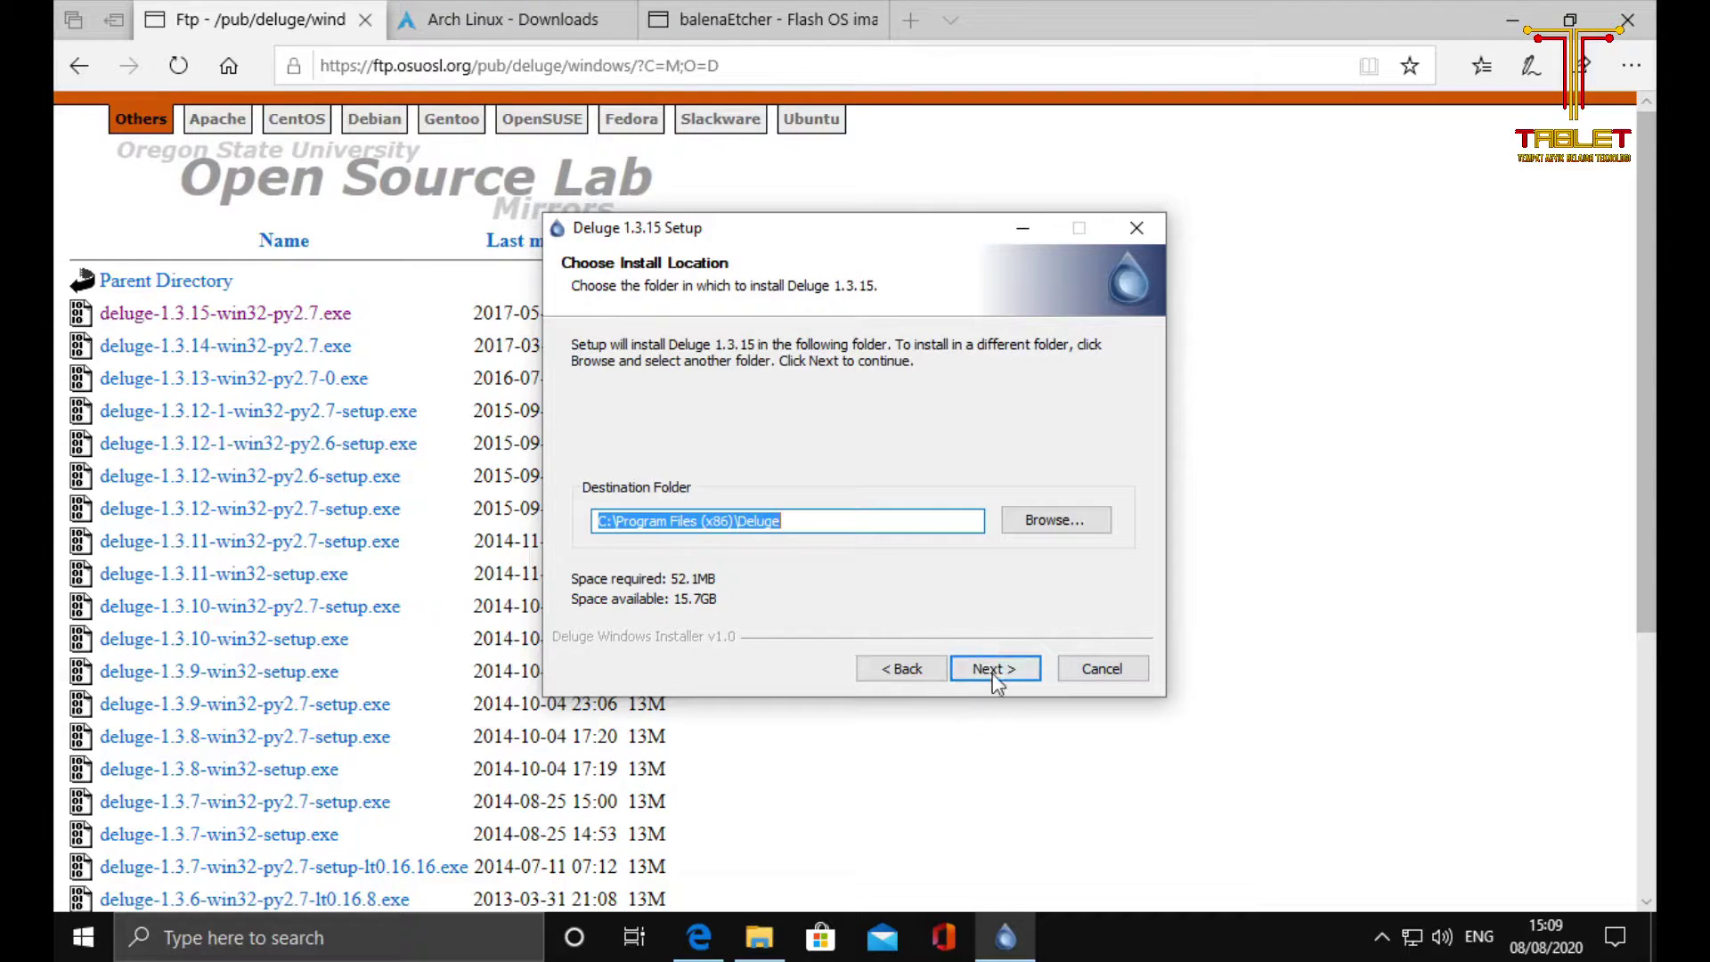
pyautogui.click(993, 669)
pyautogui.click(992, 669)
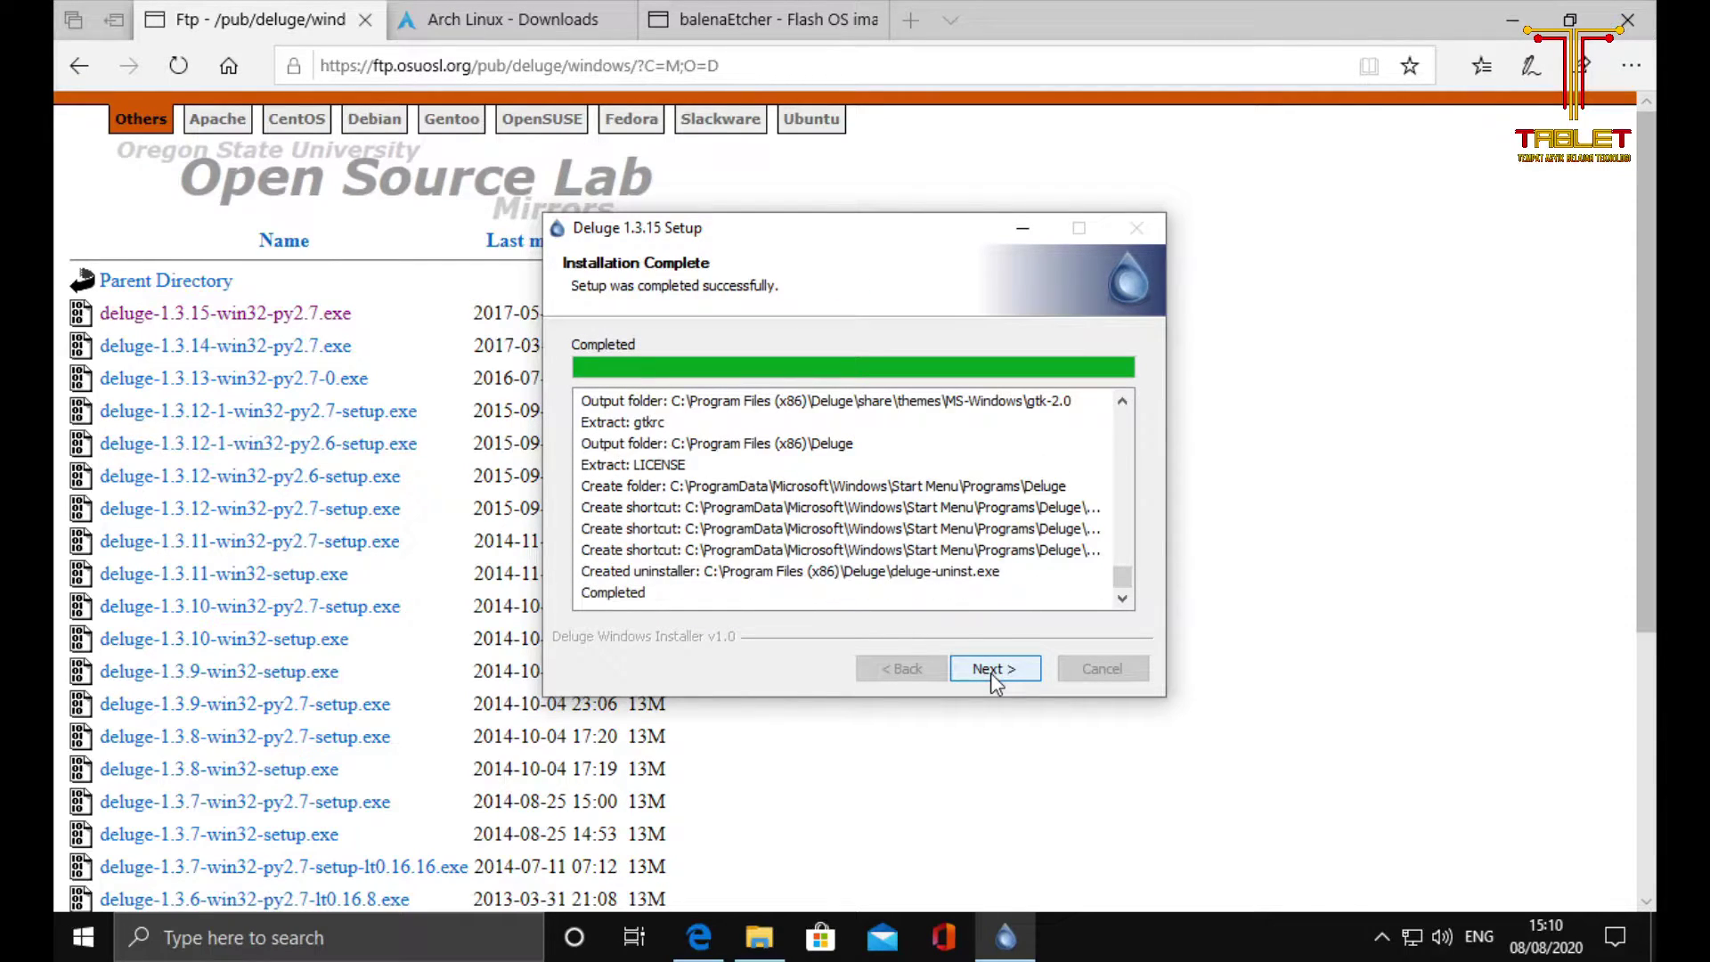
pyautogui.click(990, 669)
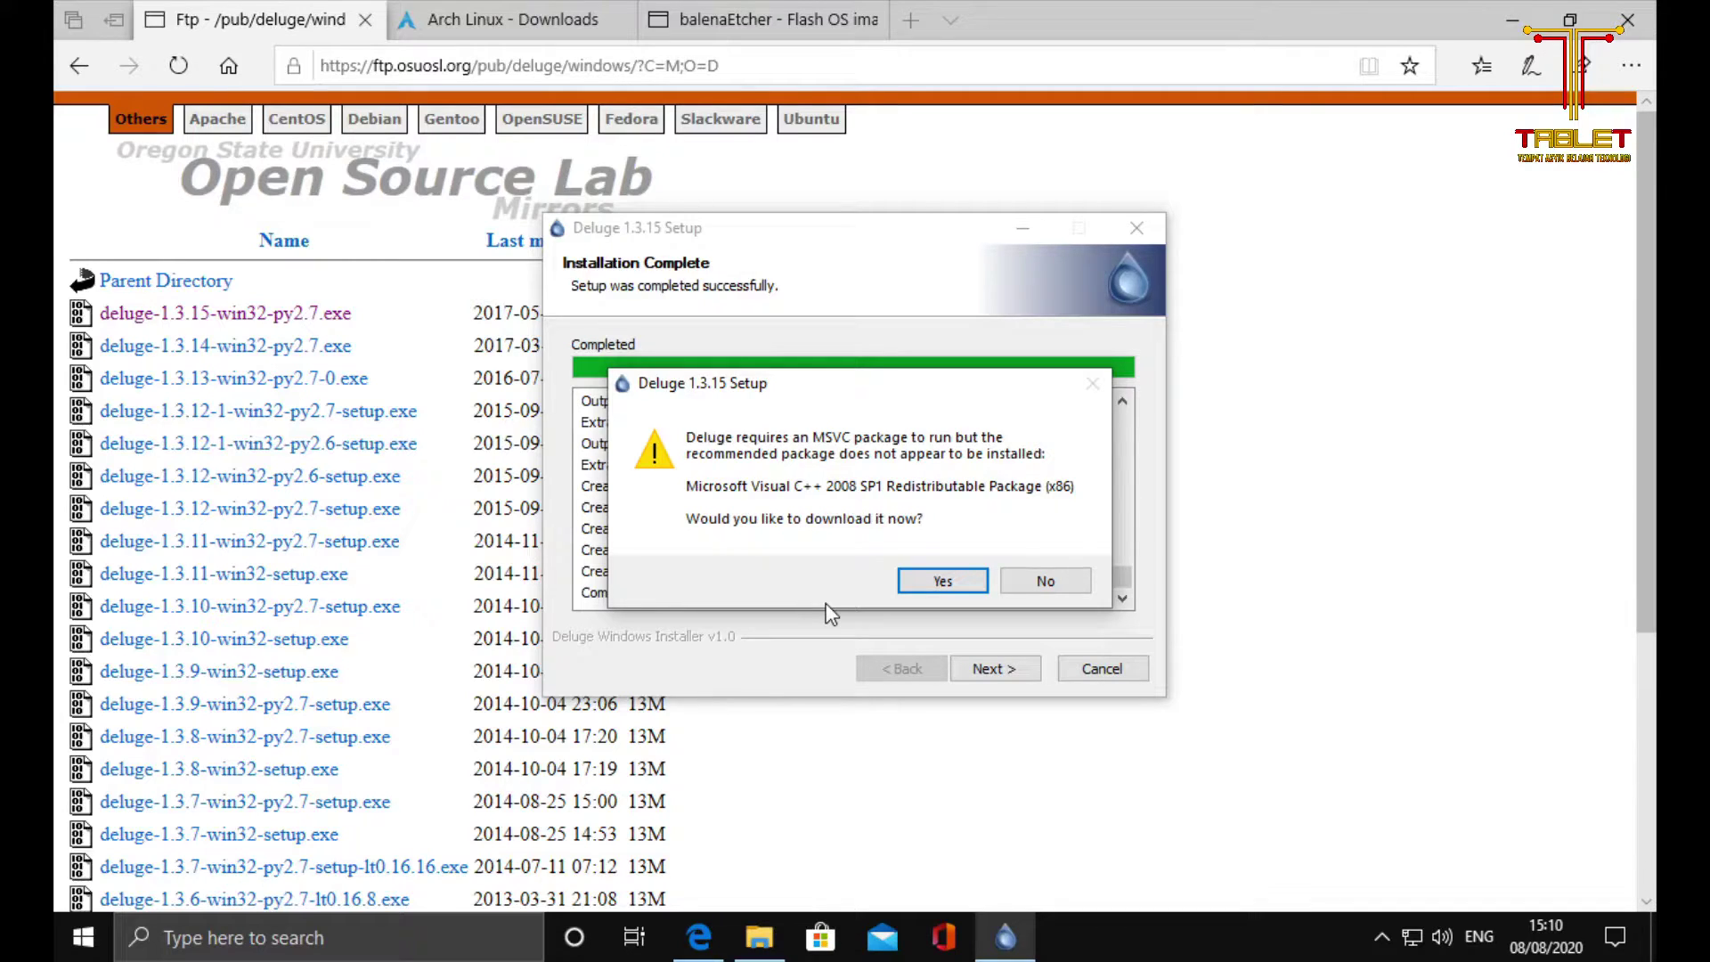
# Step: Accept the MSVC package download and request vcredist_x86.exe and vcredist_x64.exe from Microsoft's Visual C++ 2008 page
pyautogui.click(932, 586)
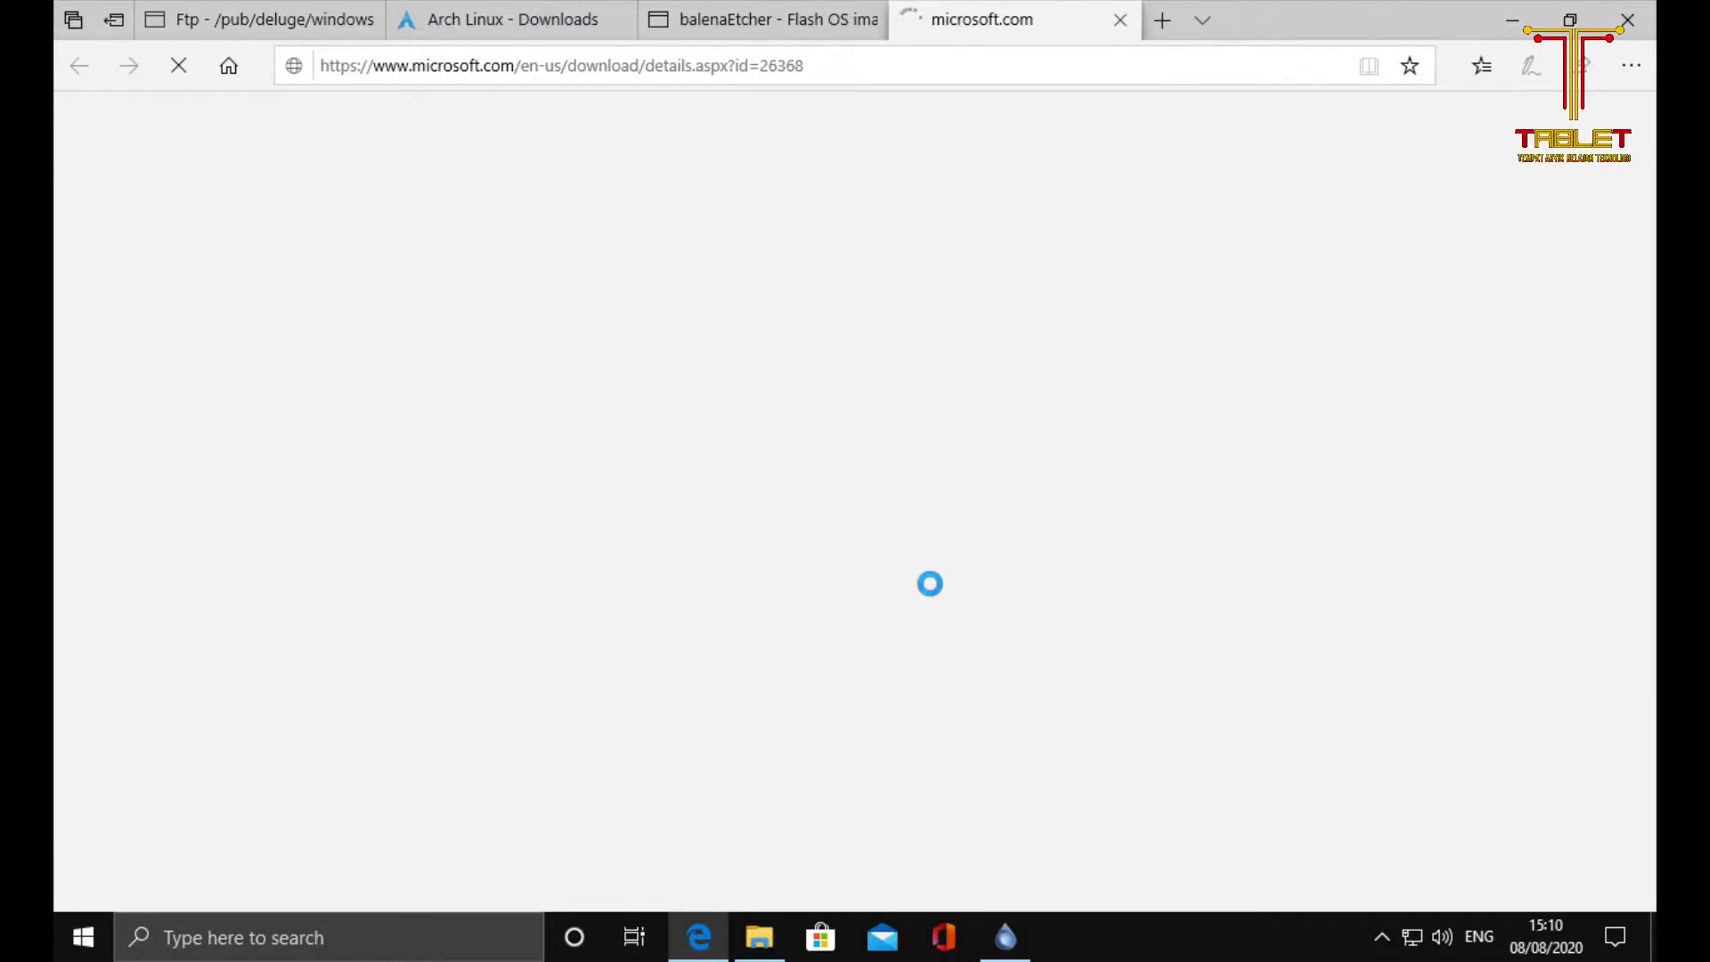
pyautogui.scroll(-6, 703, 534)
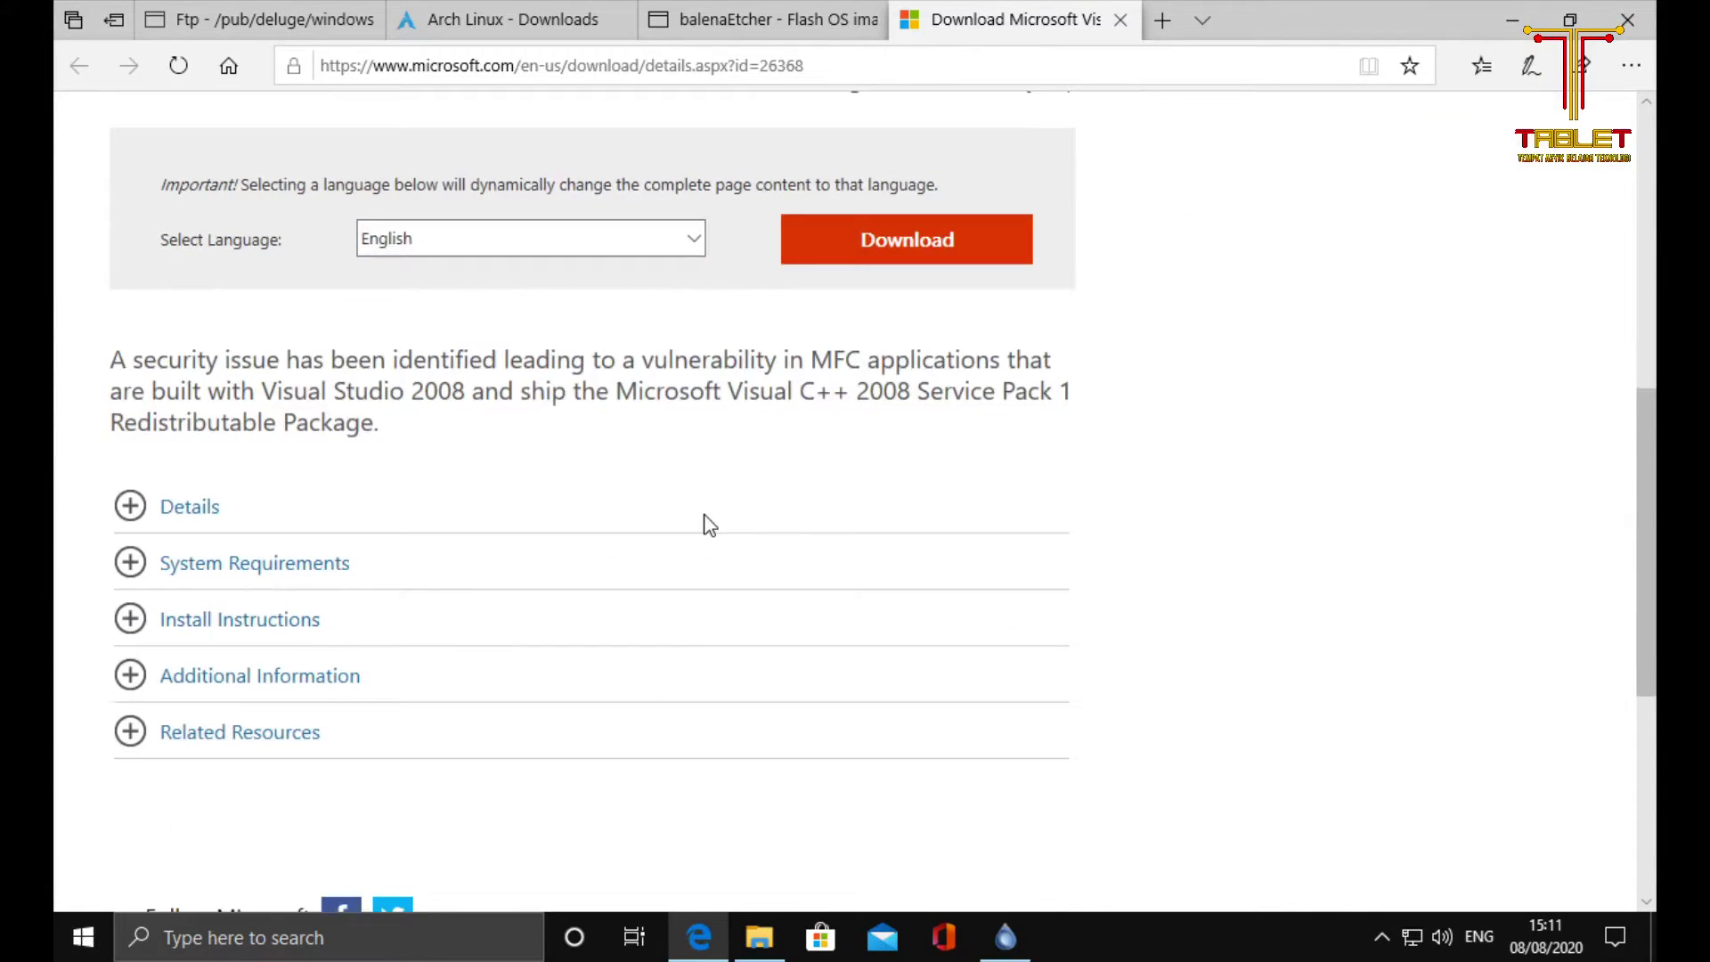
pyautogui.click(848, 236)
pyautogui.click(127, 376)
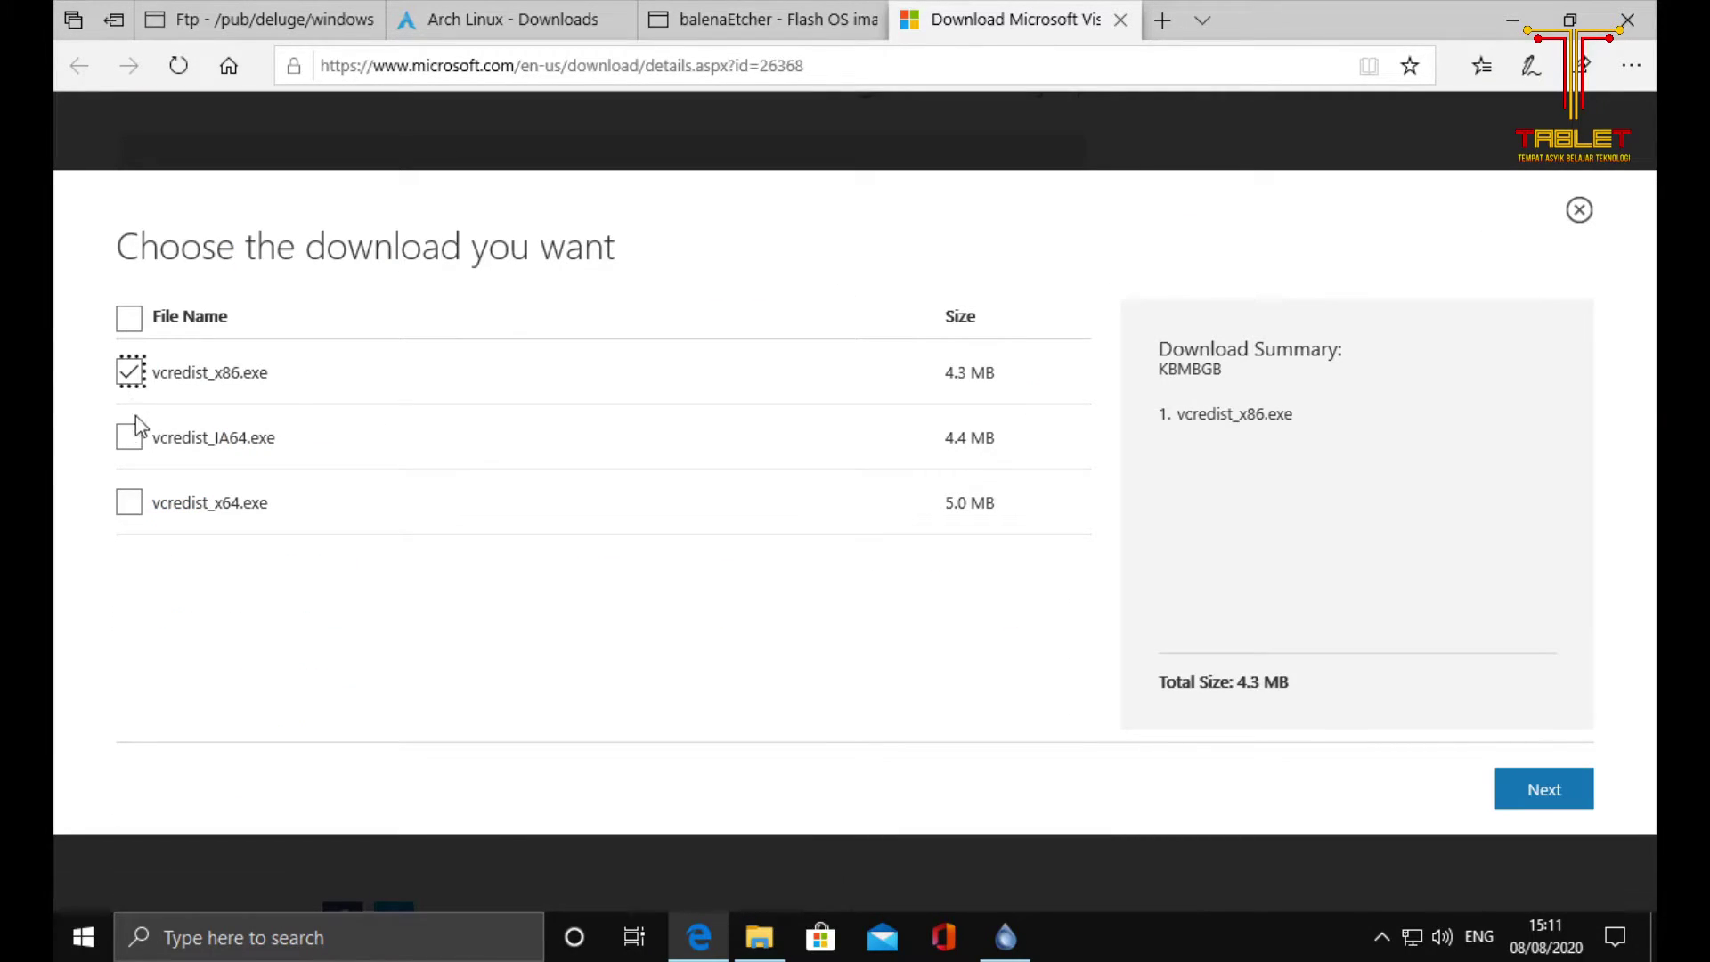
pyautogui.click(129, 503)
pyautogui.click(1514, 792)
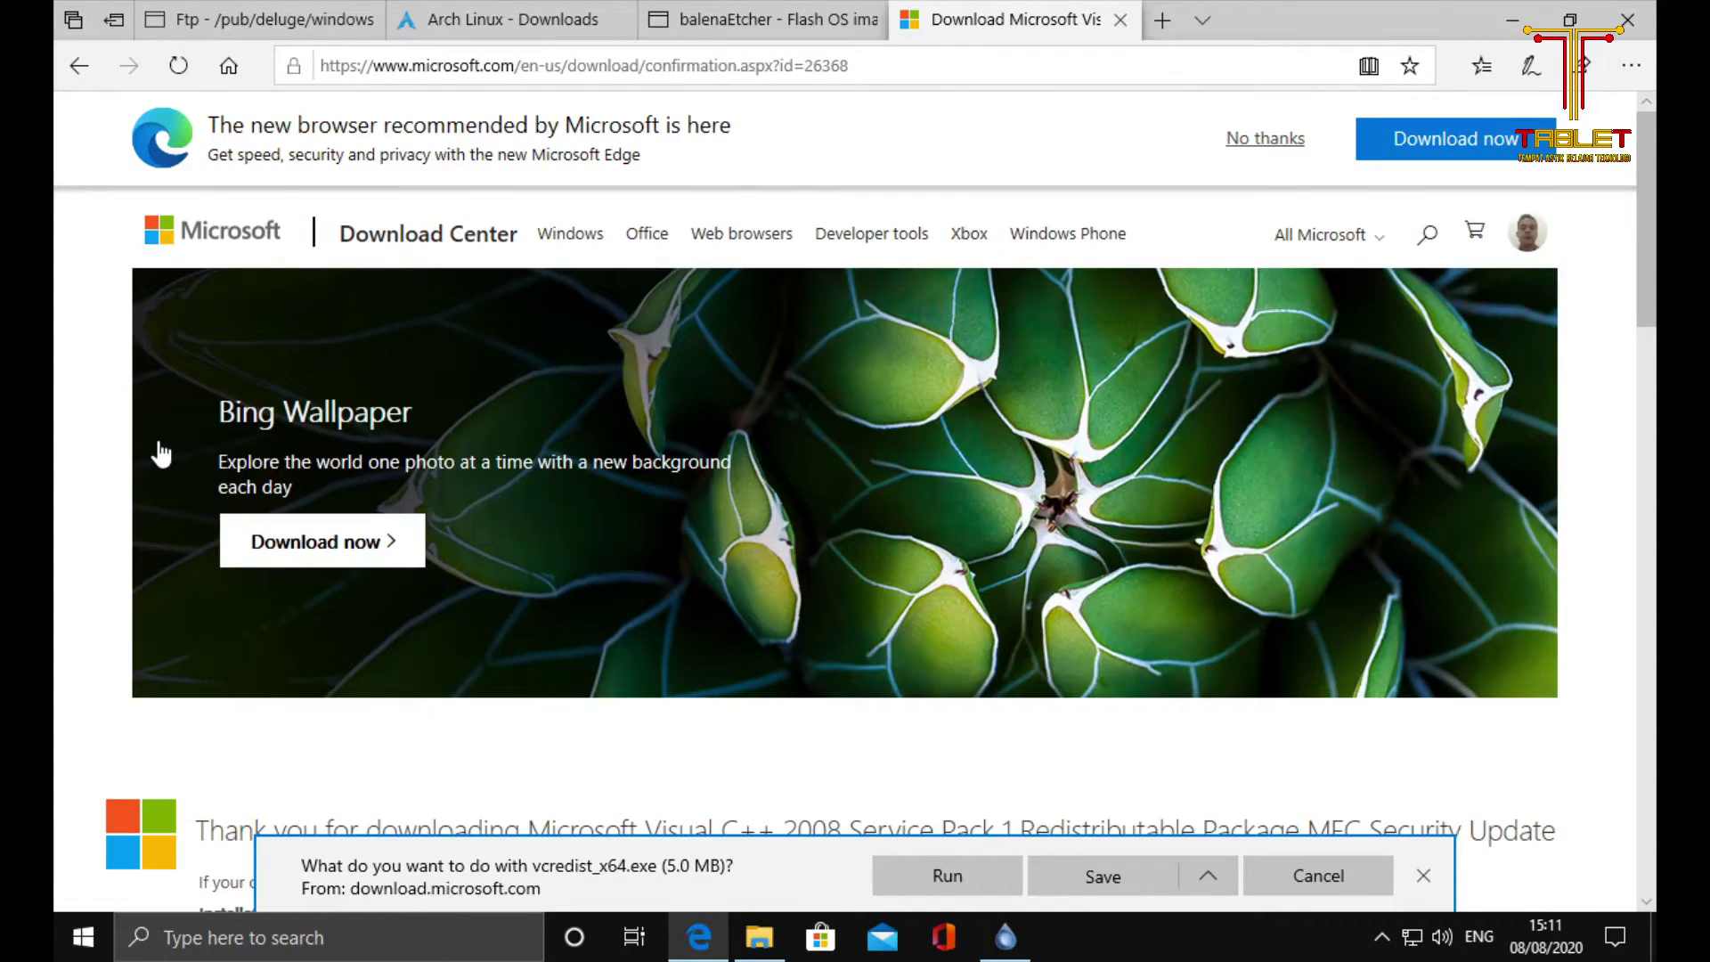
# Step: Save vcredist_x64.exe and vcredist_x86.exe to the Downloads folder
pyautogui.click(1109, 869)
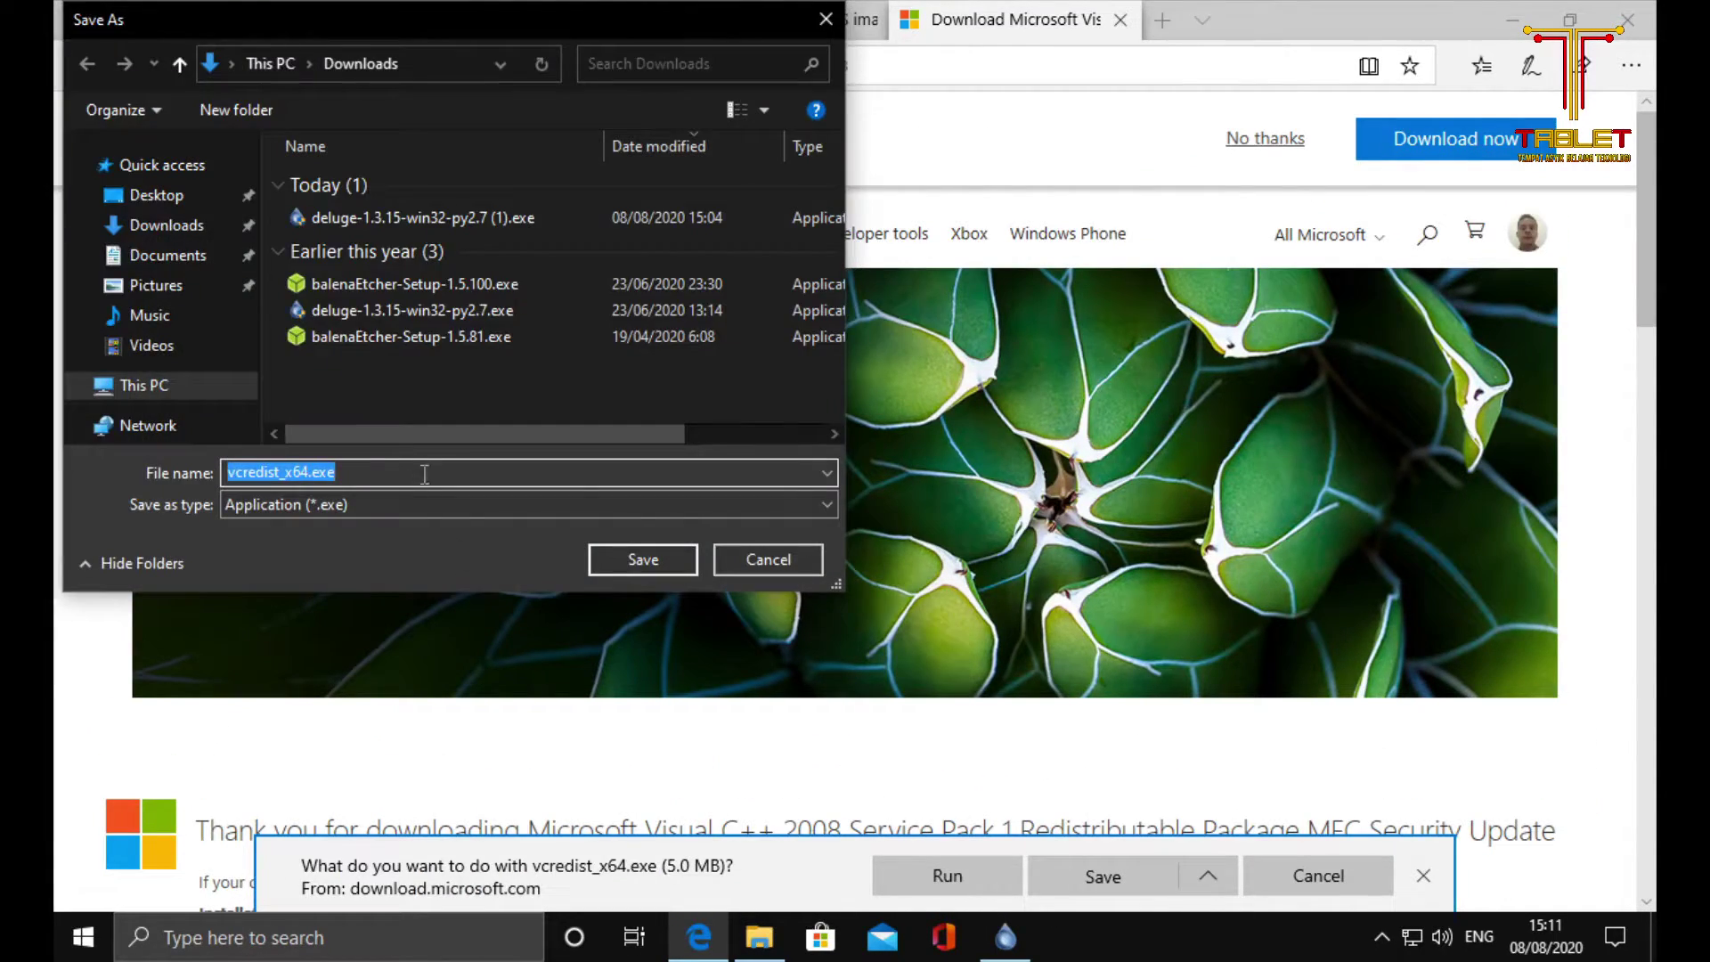
pyautogui.click(654, 564)
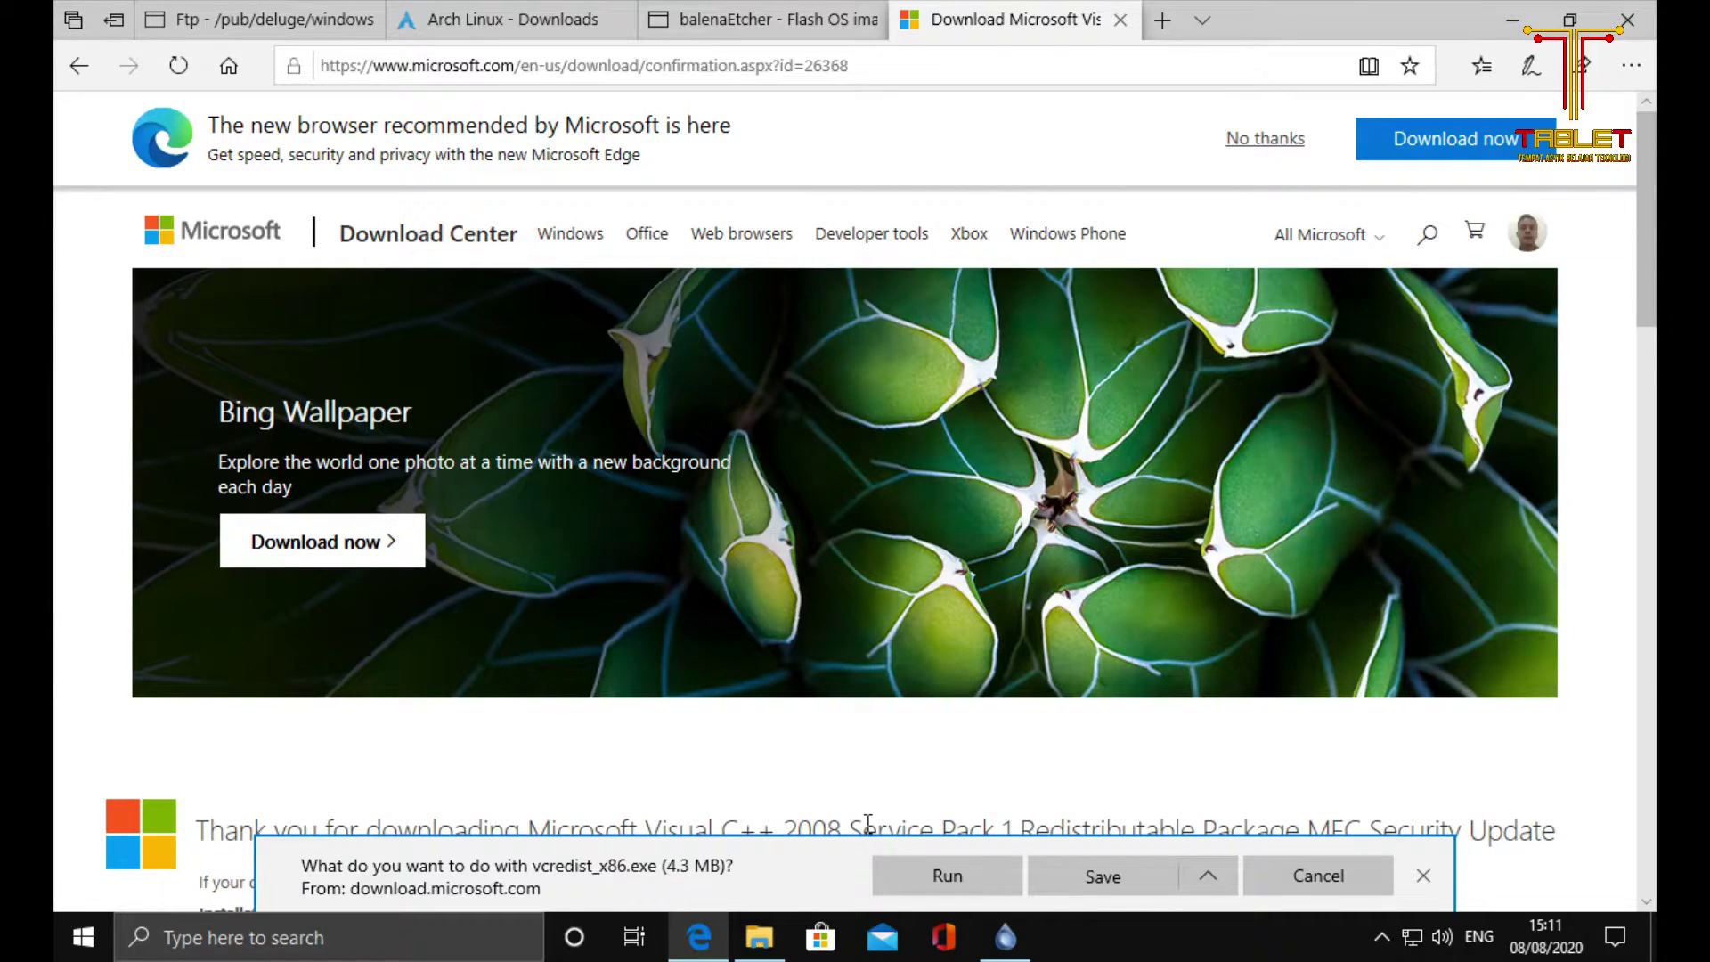
pyautogui.click(1158, 878)
pyautogui.click(1104, 832)
pyautogui.click(633, 558)
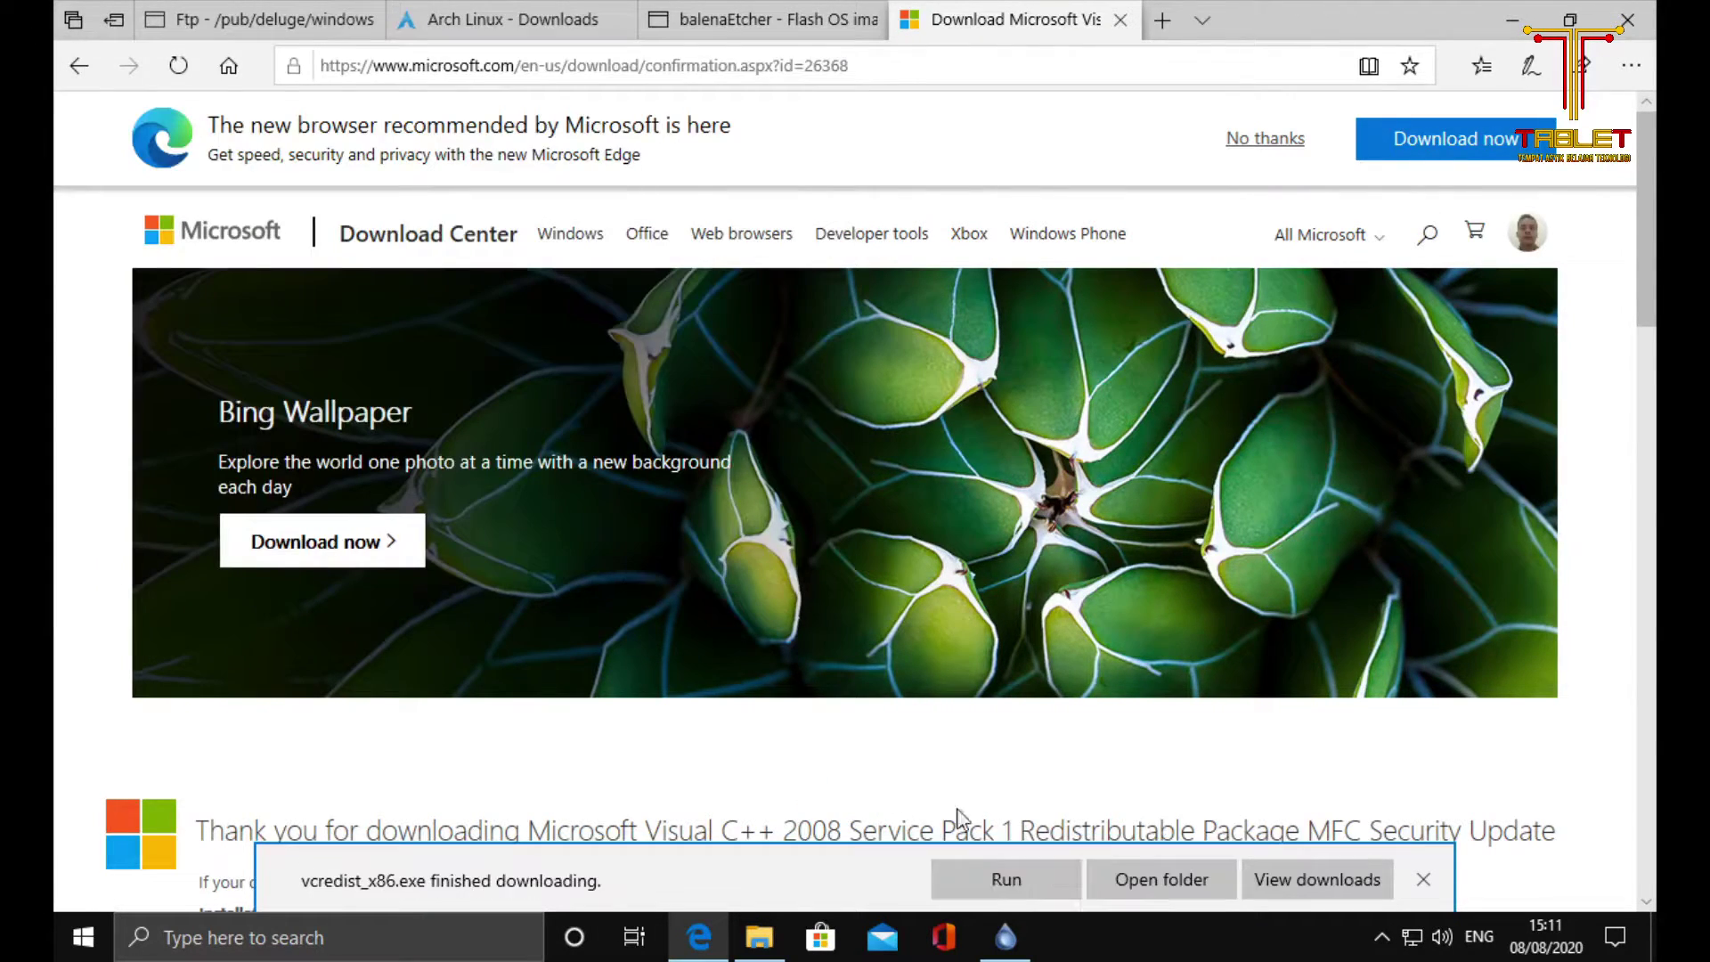
# Step: Open the download folder and install the Visual C++ 2008 Redistributable from vcredist_x86.exe, accepting the license terms
pyautogui.click(1174, 874)
pyautogui.doubleClick(618, 319)
pyautogui.click(783, 650)
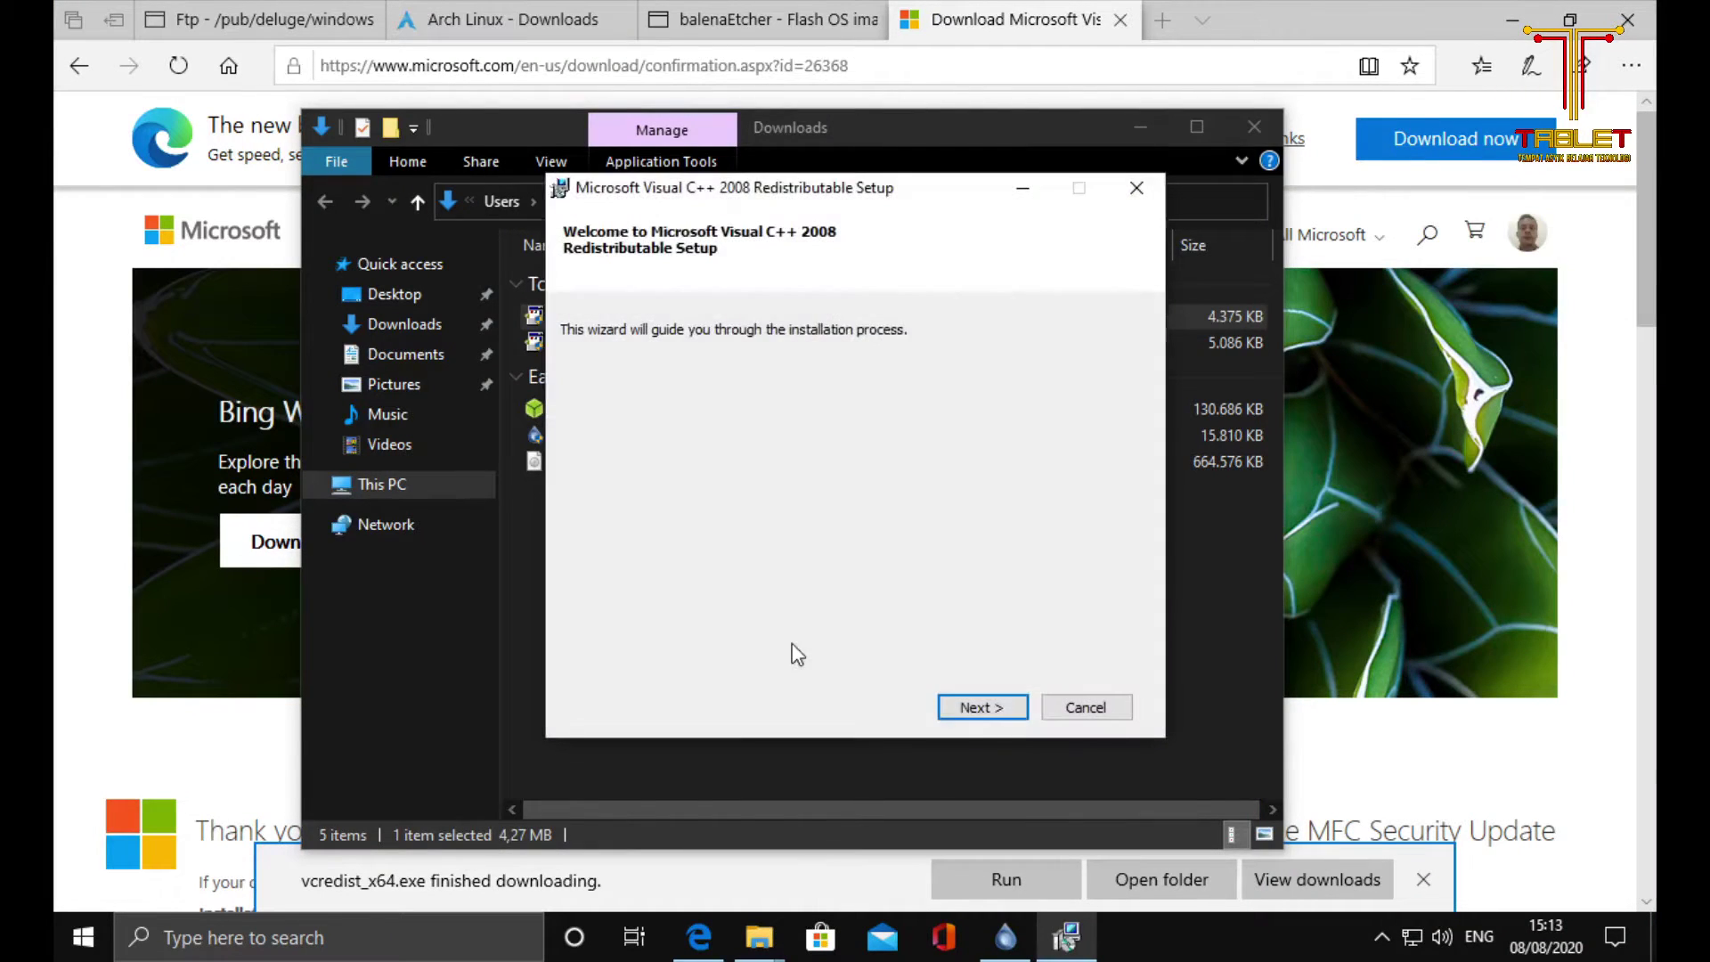
pyautogui.click(970, 705)
pyautogui.click(733, 657)
pyautogui.click(996, 709)
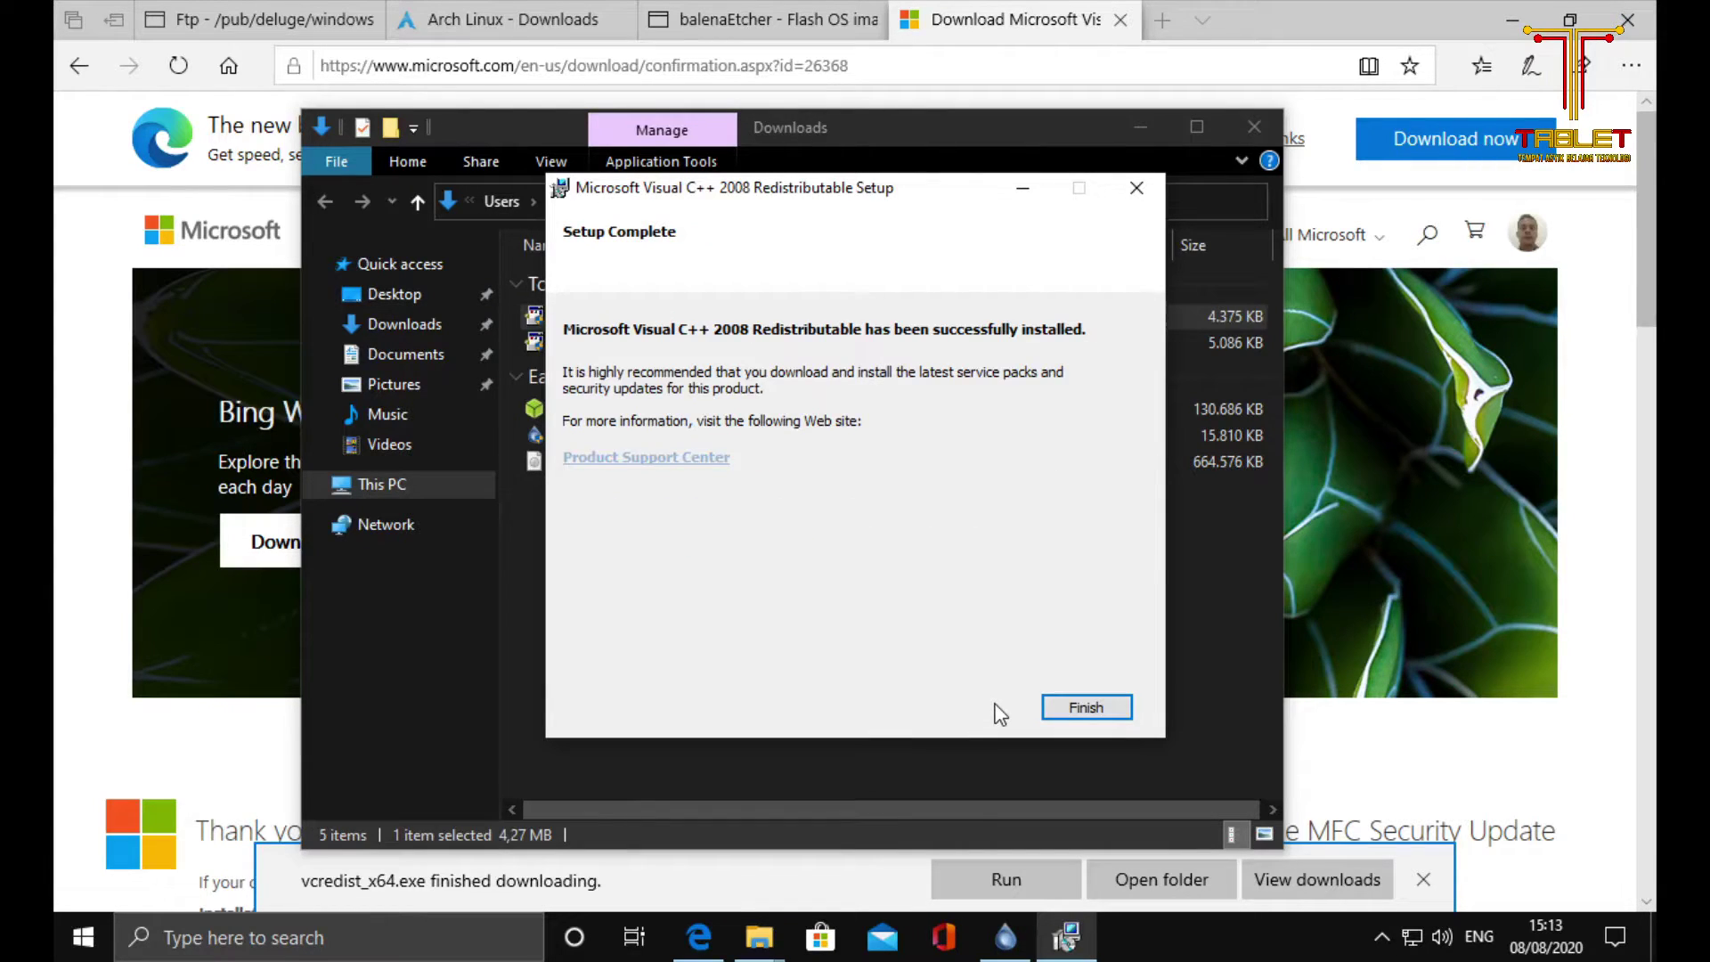
pyautogui.click(1087, 710)
# Step: Install the 64-bit Visual C++ 2008 Redistributable from vcredist_x64.exe, accepting the license terms
pyautogui.click(635, 344)
pyautogui.doubleClick(636, 340)
pyautogui.click(723, 636)
pyautogui.click(986, 705)
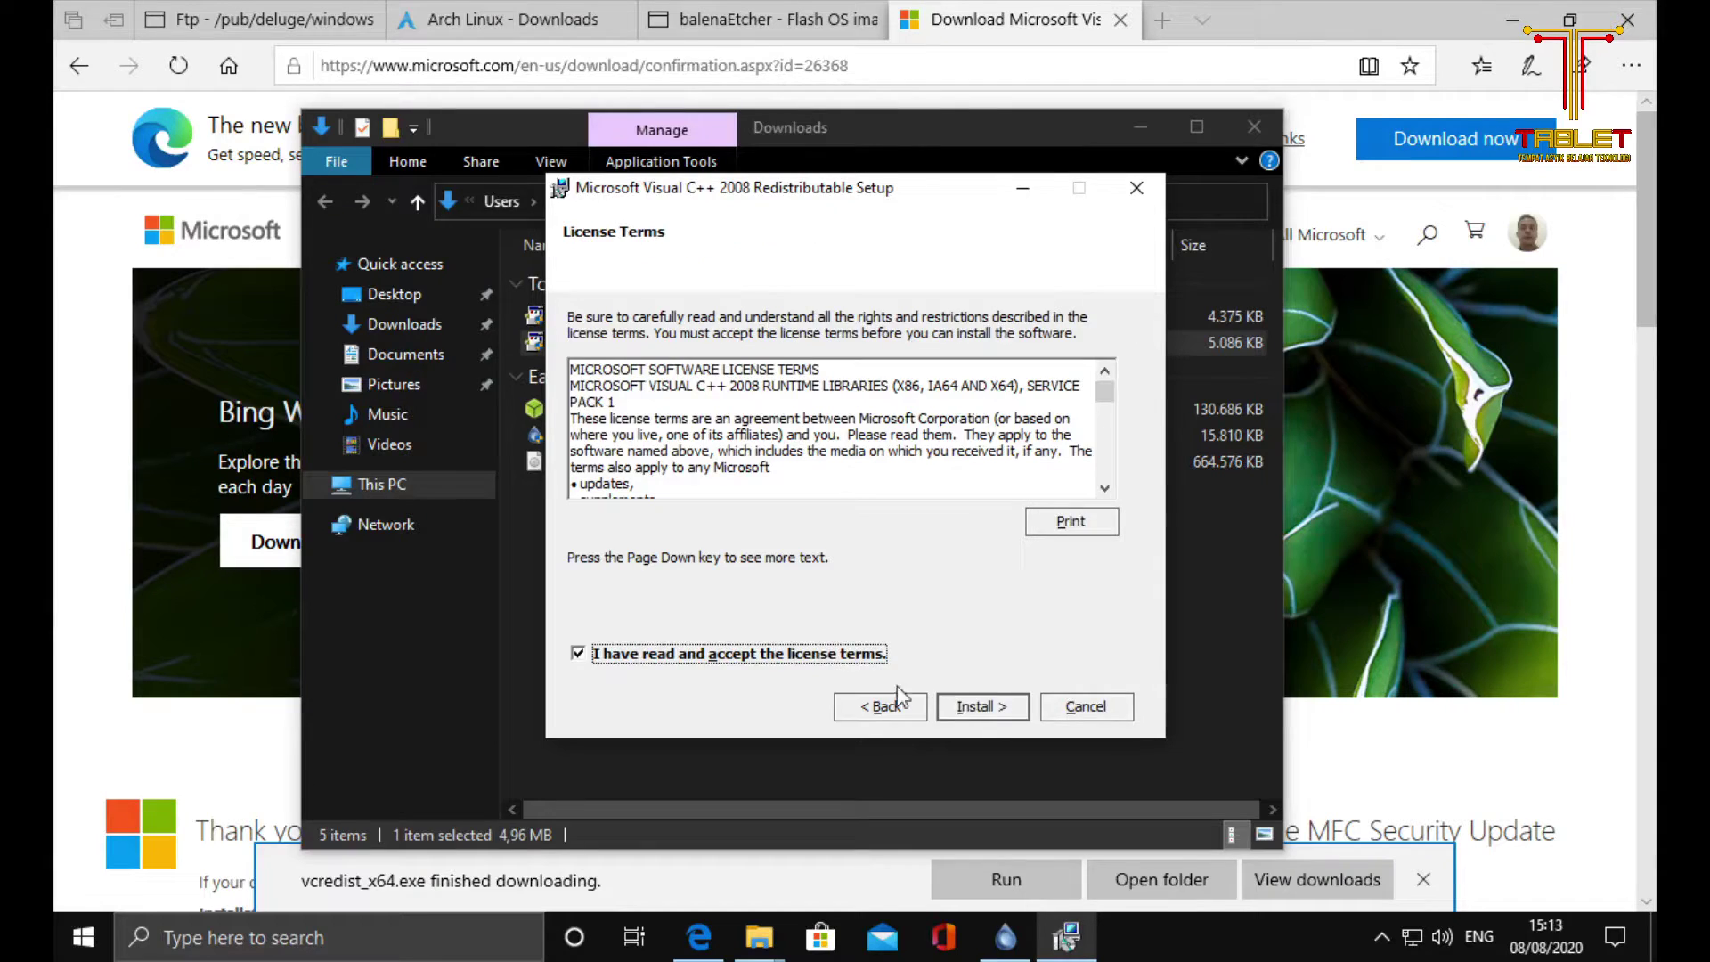
pyautogui.click(971, 708)
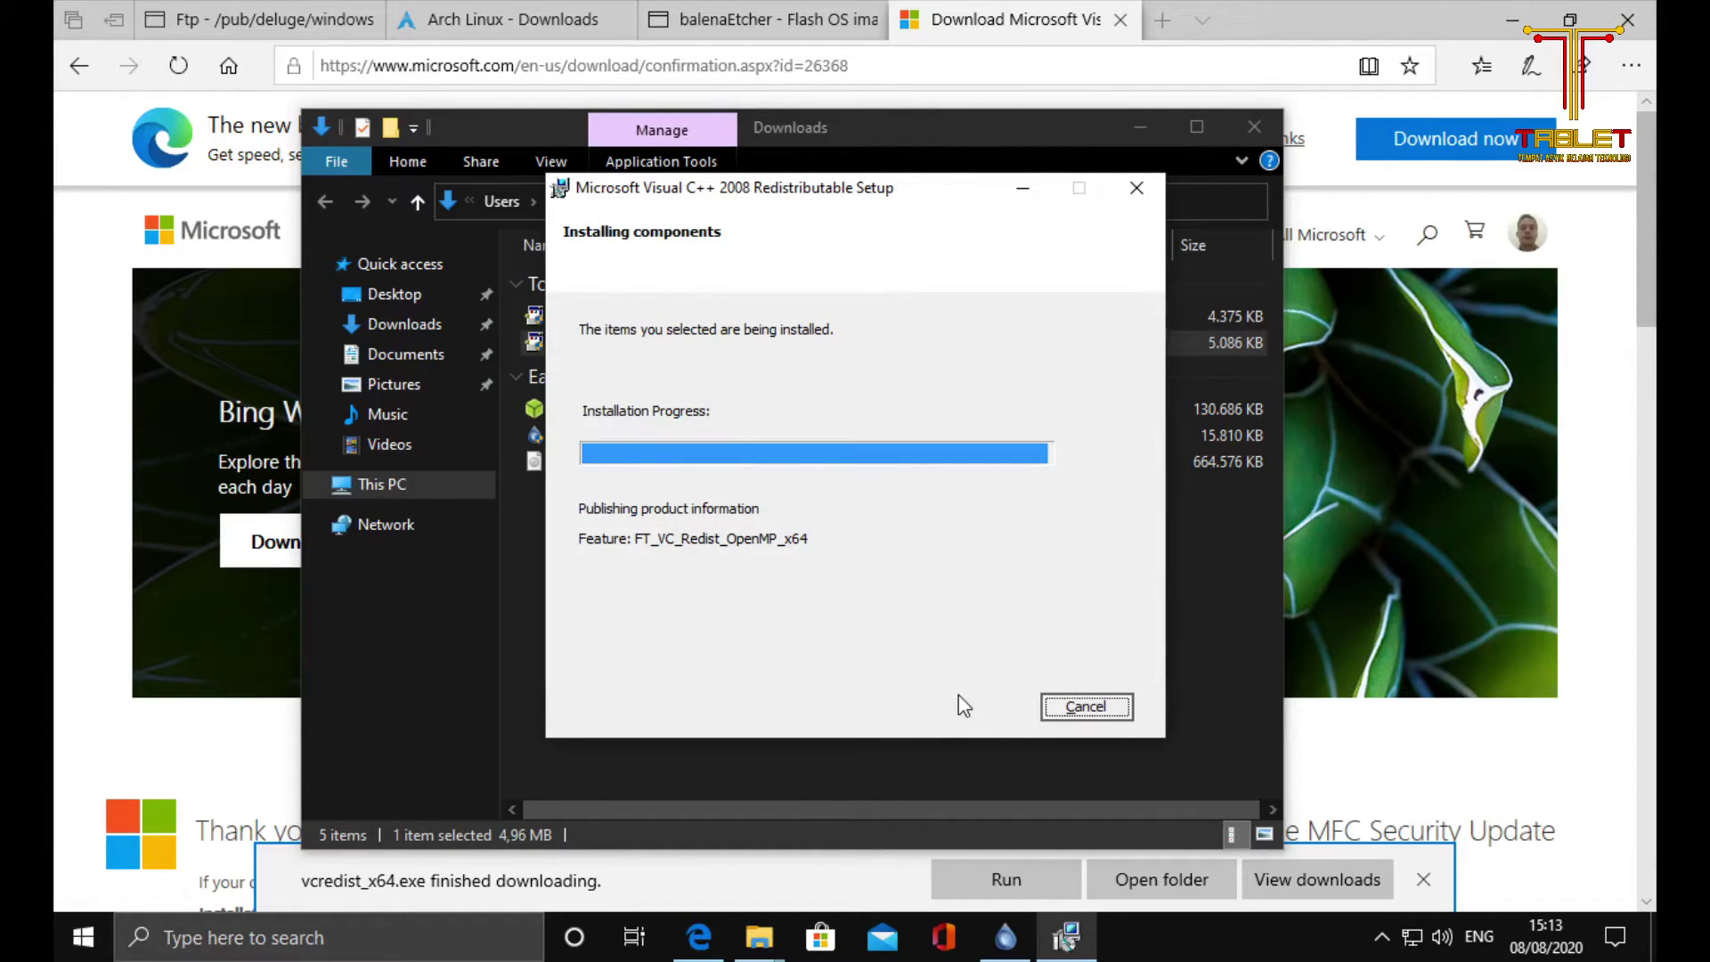
pyautogui.click(1072, 701)
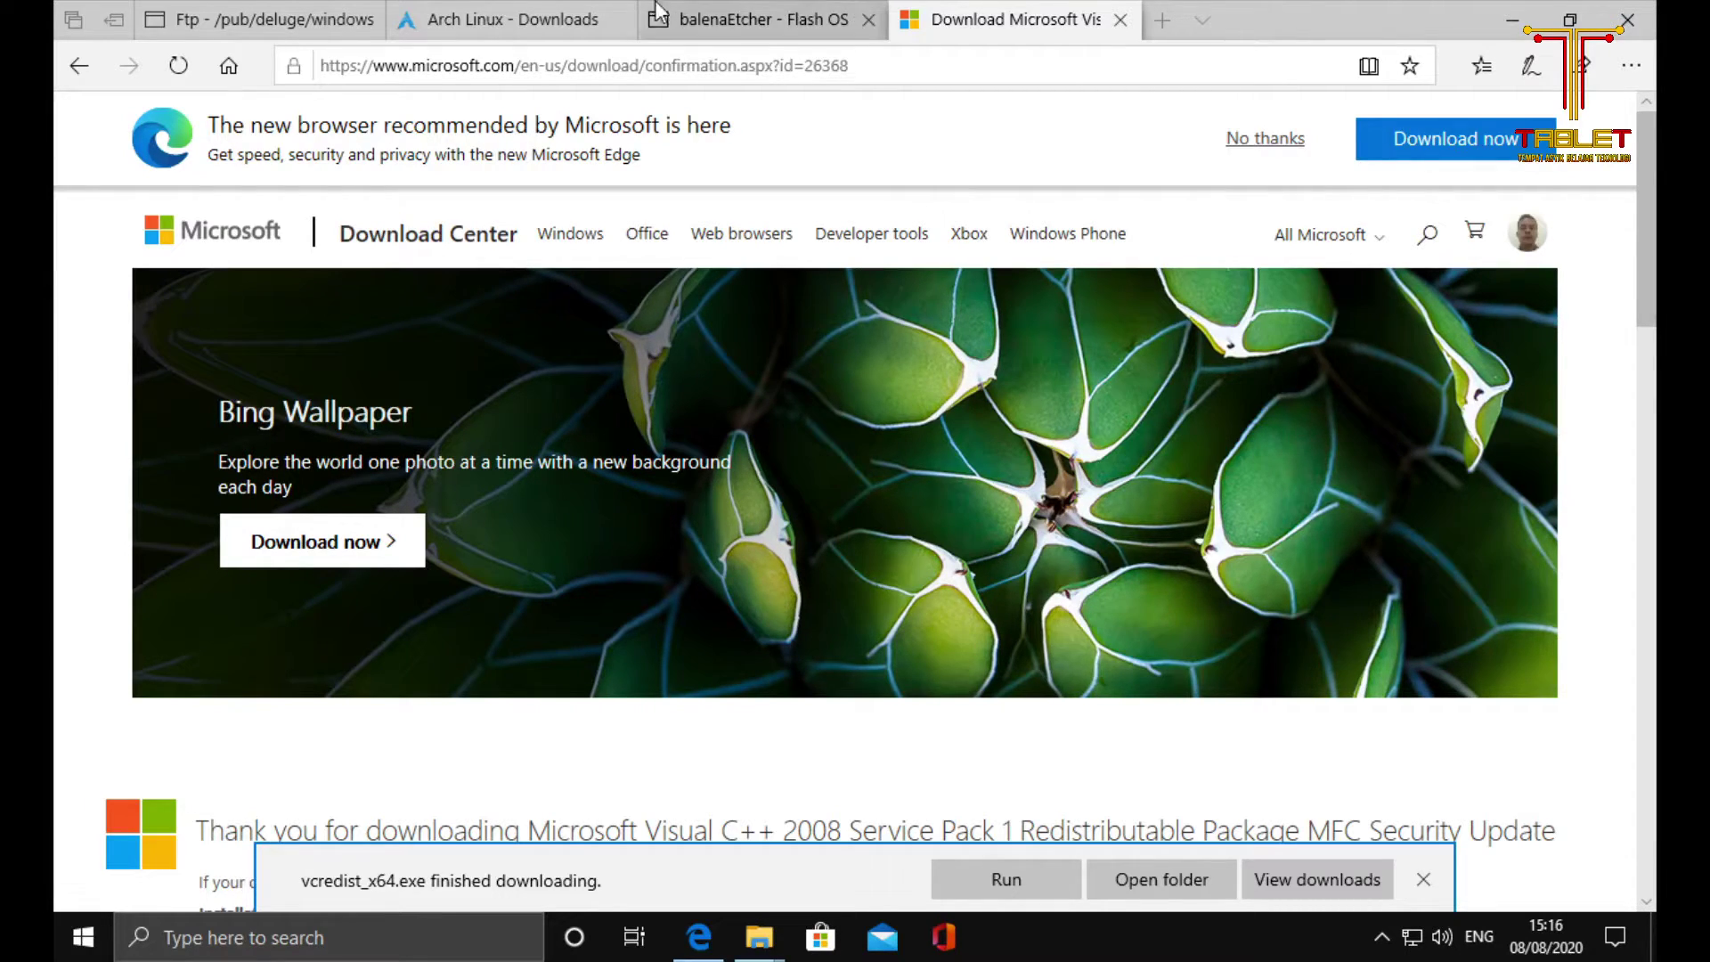
# Step: Go to archlinux.org in the Arch Linux browser tab and open its download page
pyautogui.click(488, 18)
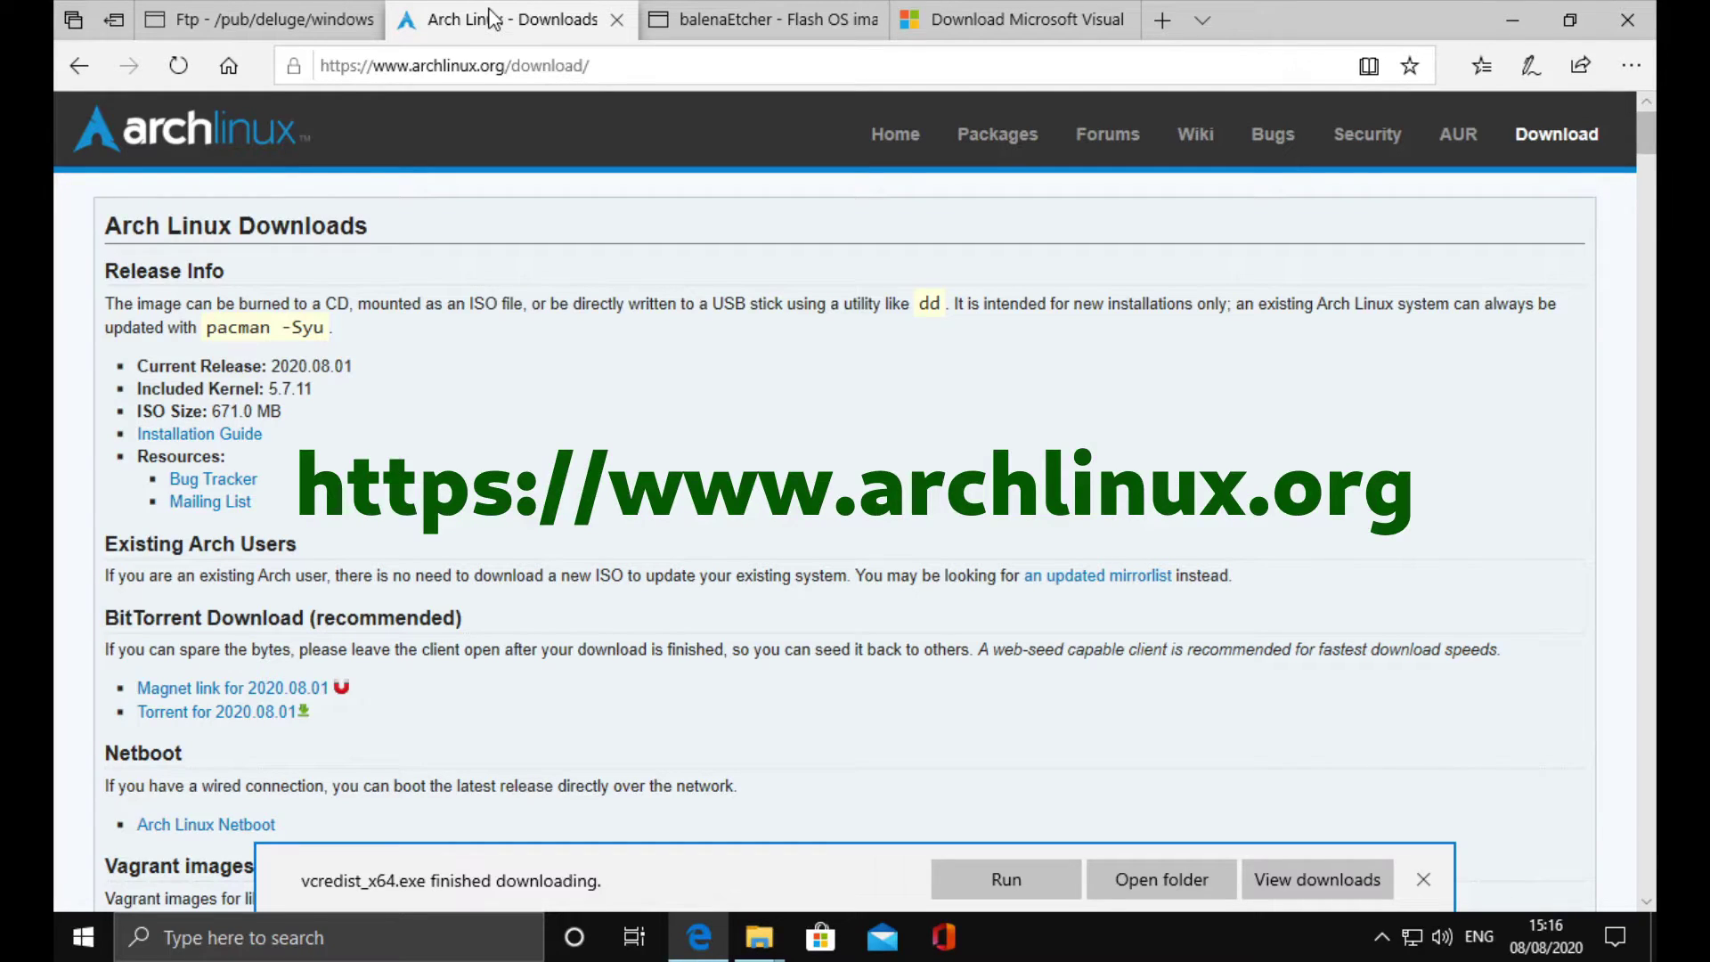
pyautogui.click(448, 73)
pyautogui.write('archlinux.or')
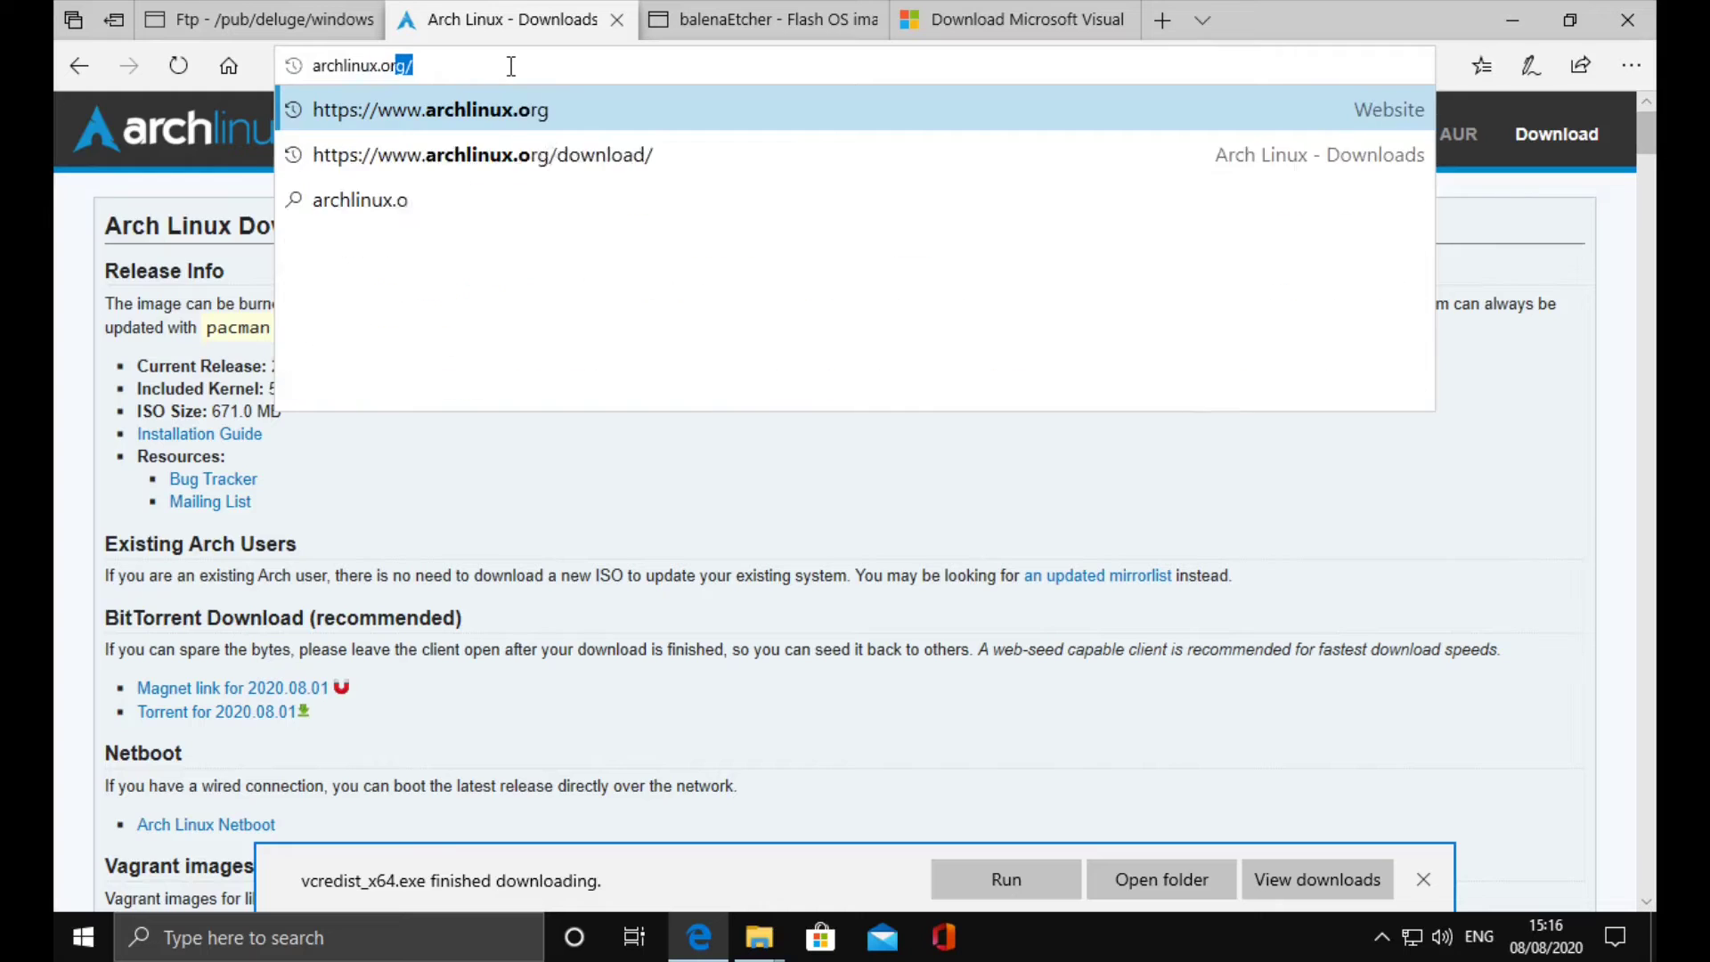
pyautogui.press('Return')
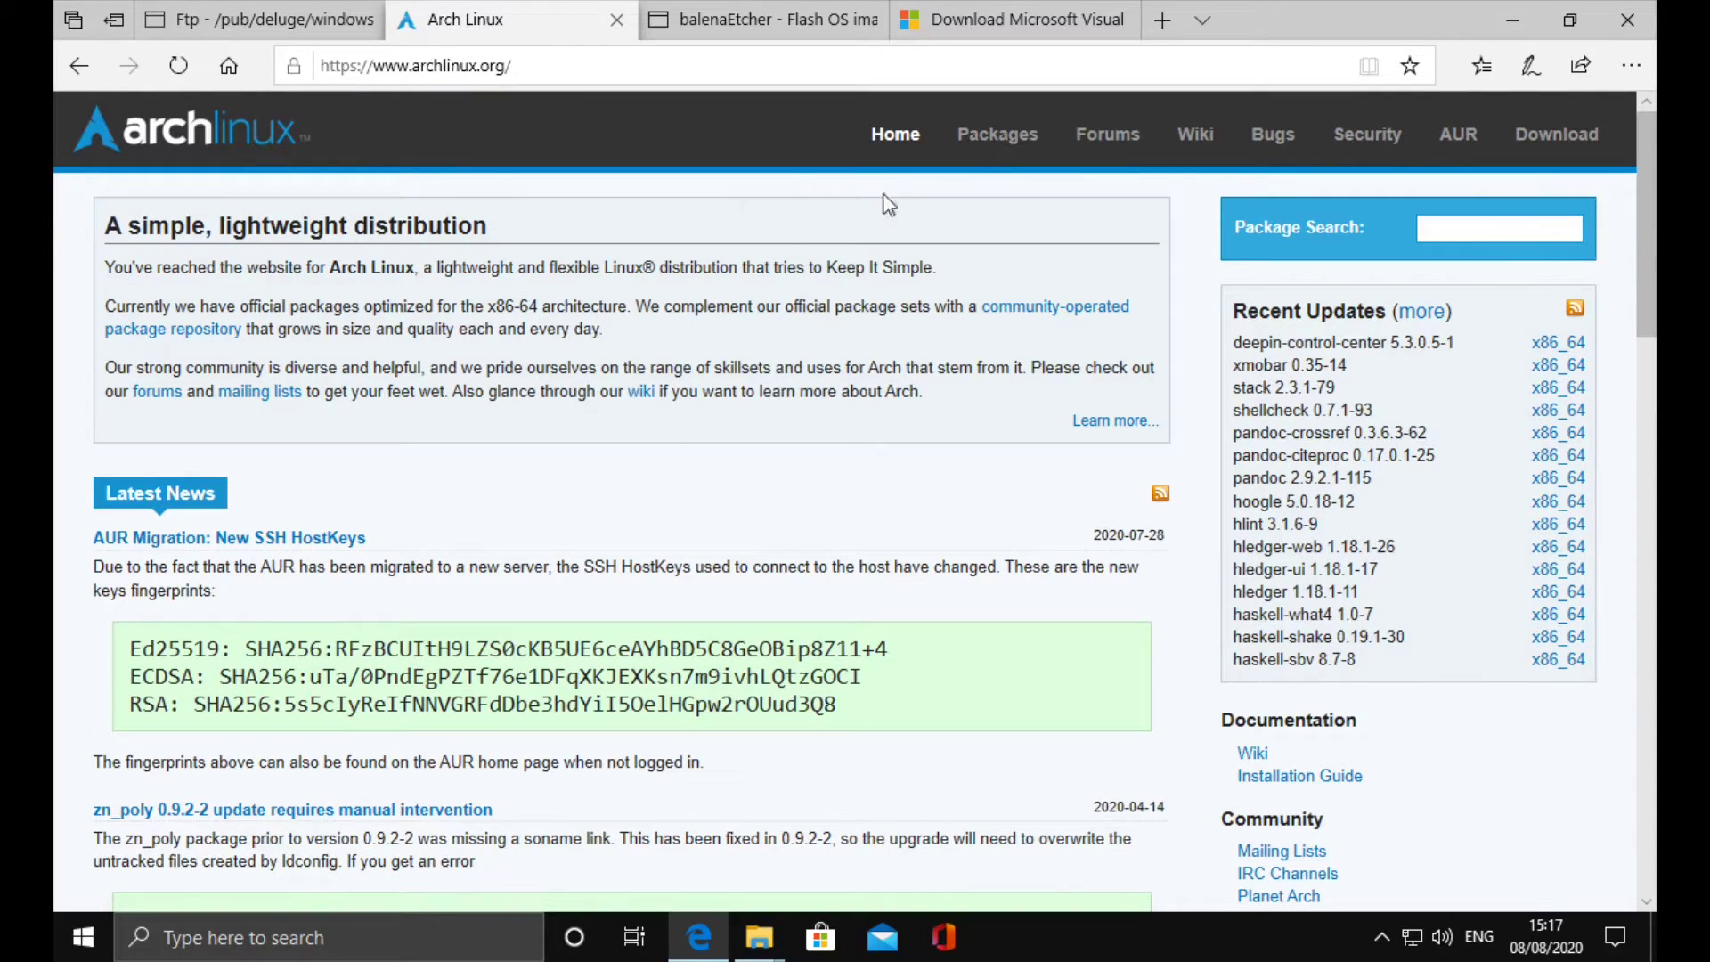
pyautogui.click(1536, 143)
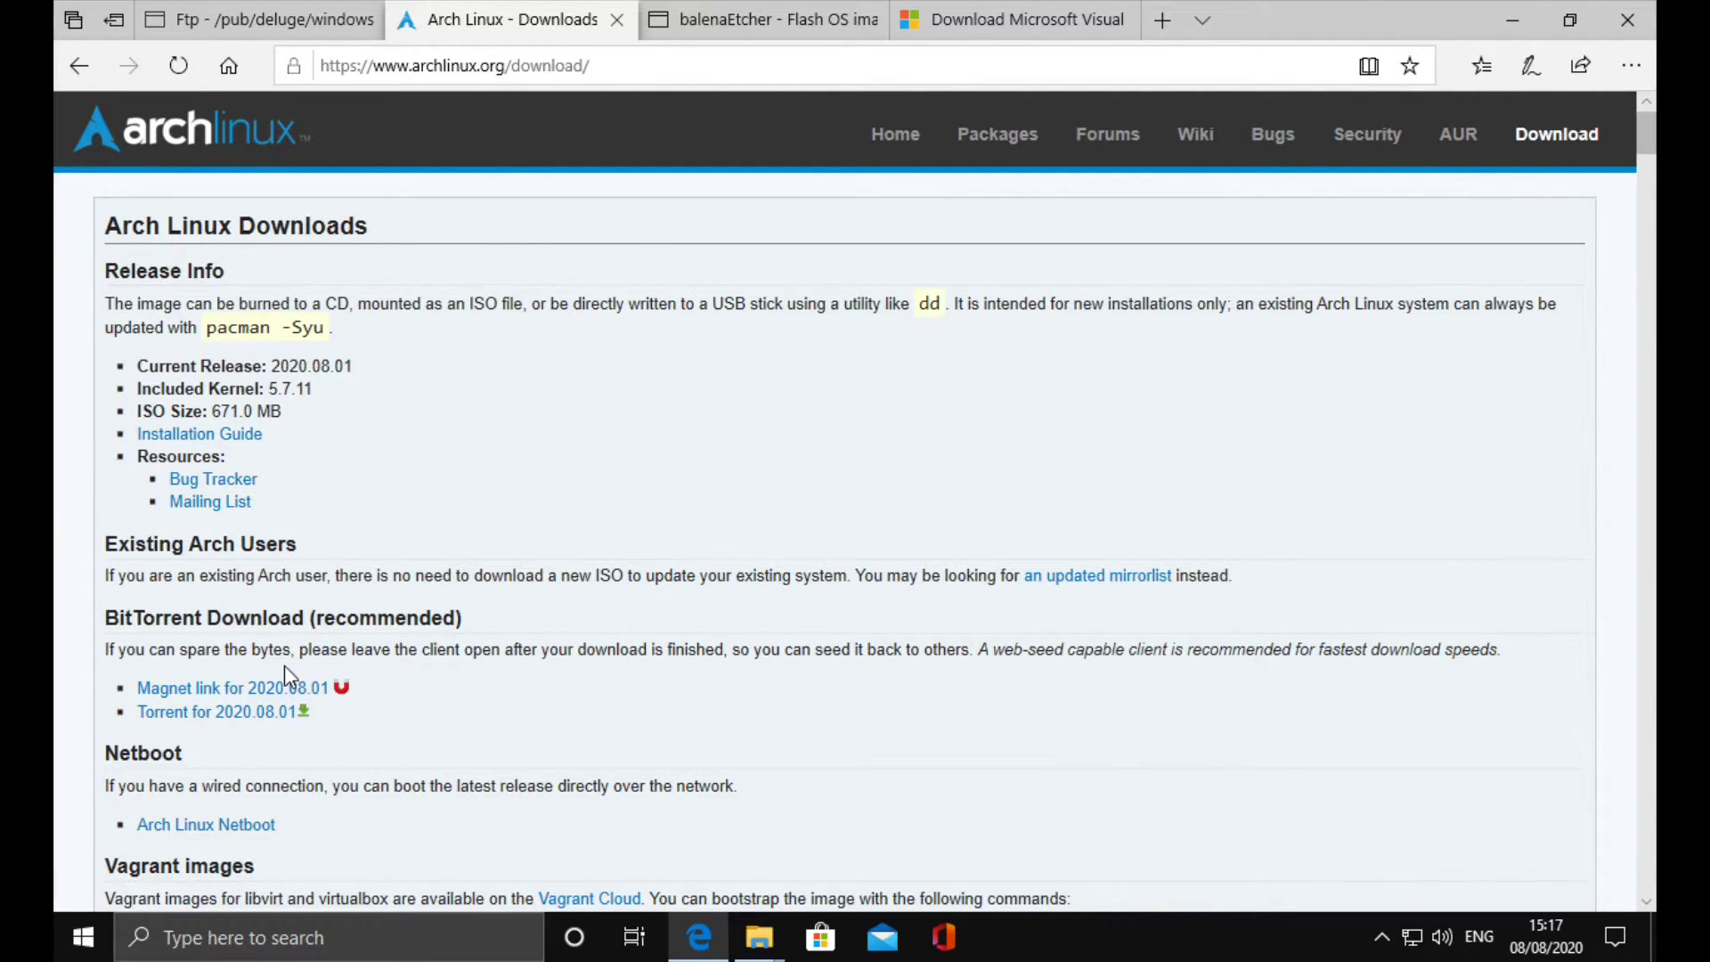
# Step: Open the 2020.08.01 magnet link in Deluge, add the Arch Linux torrent, and widen the torrent list's Name column
pyautogui.click(216, 687)
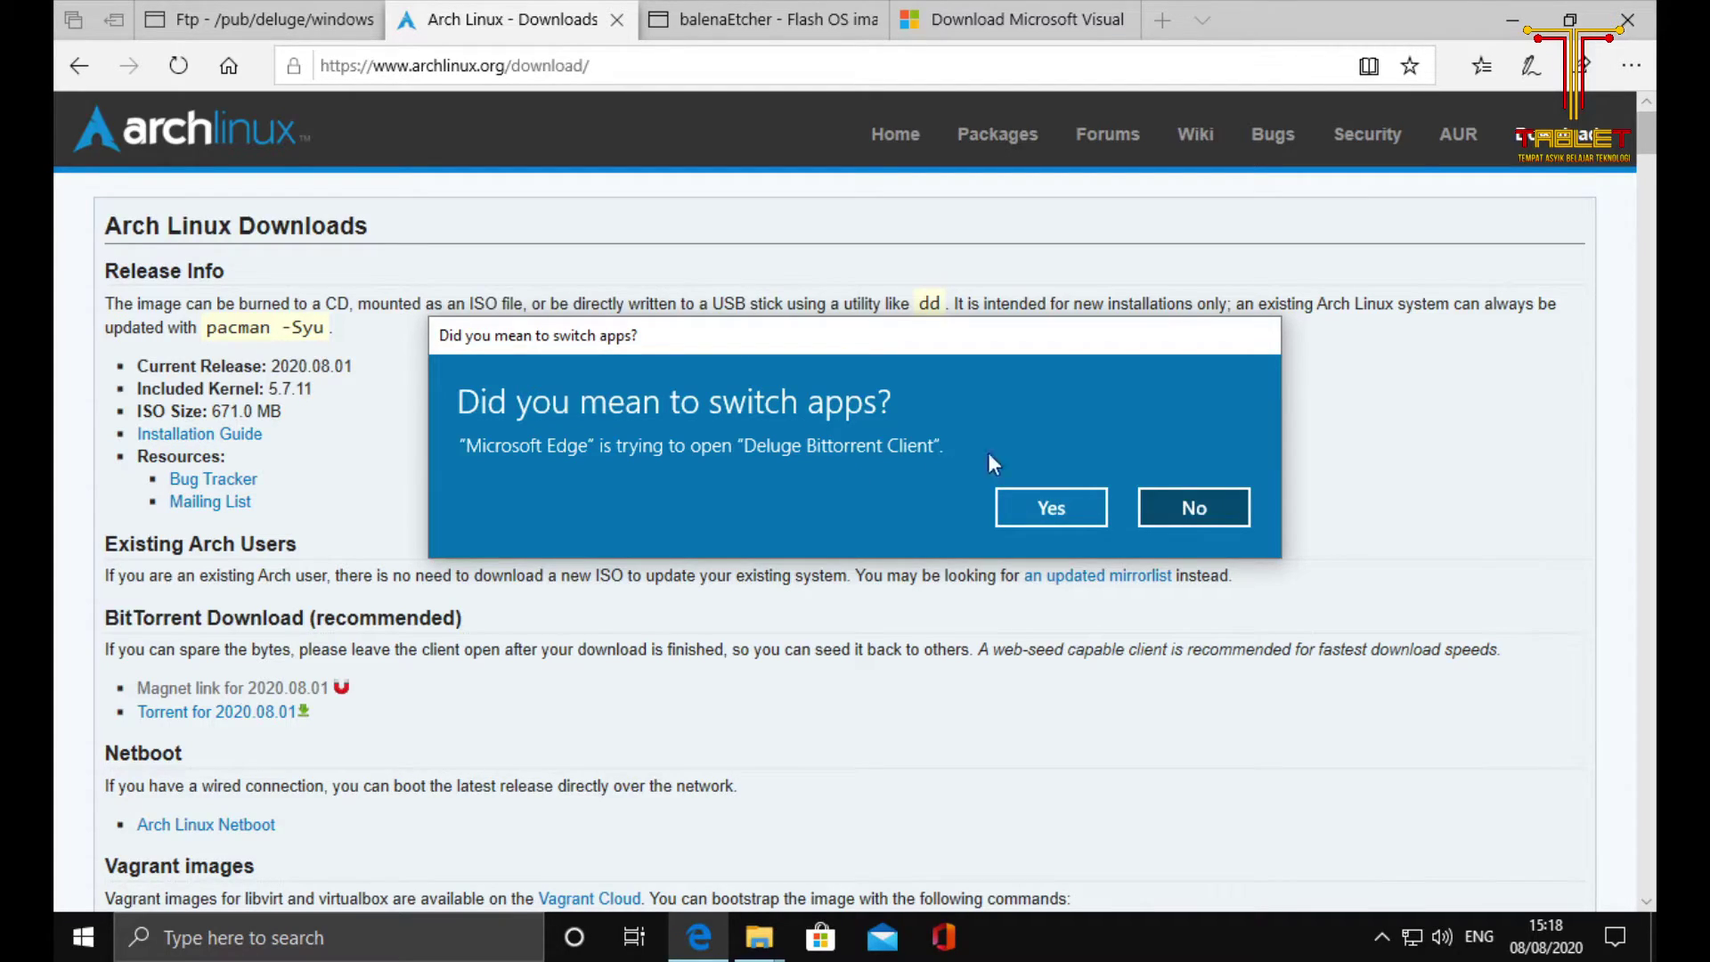
pyautogui.click(1050, 507)
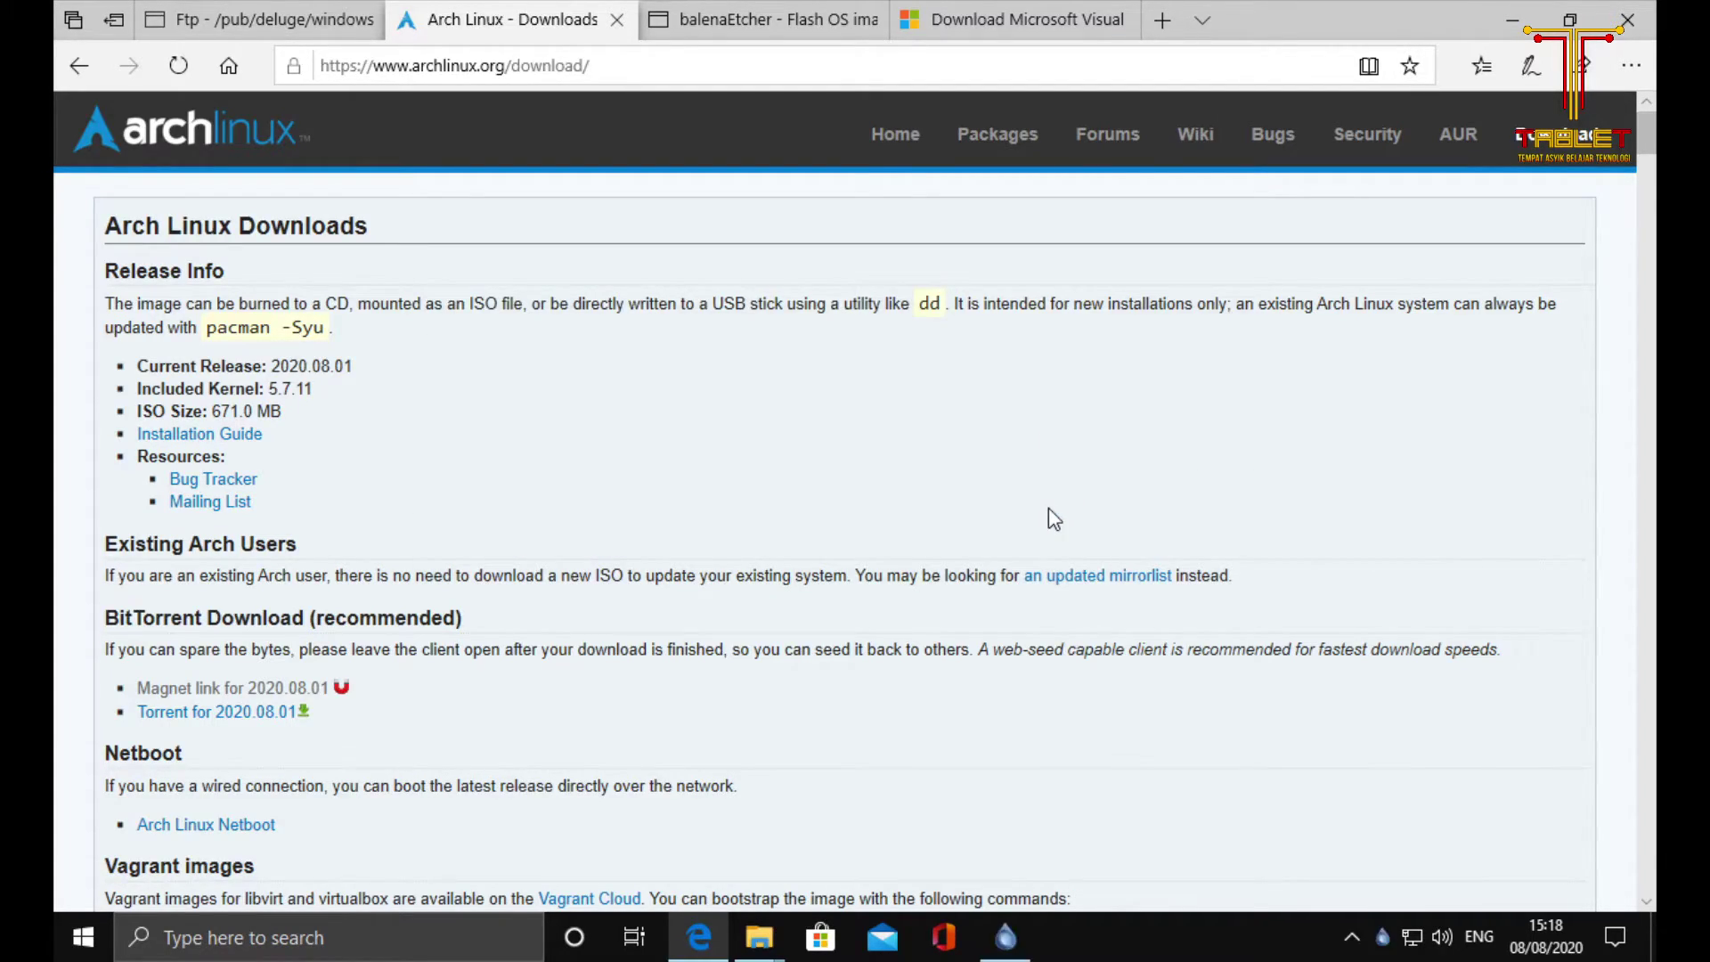
pyautogui.click(1002, 713)
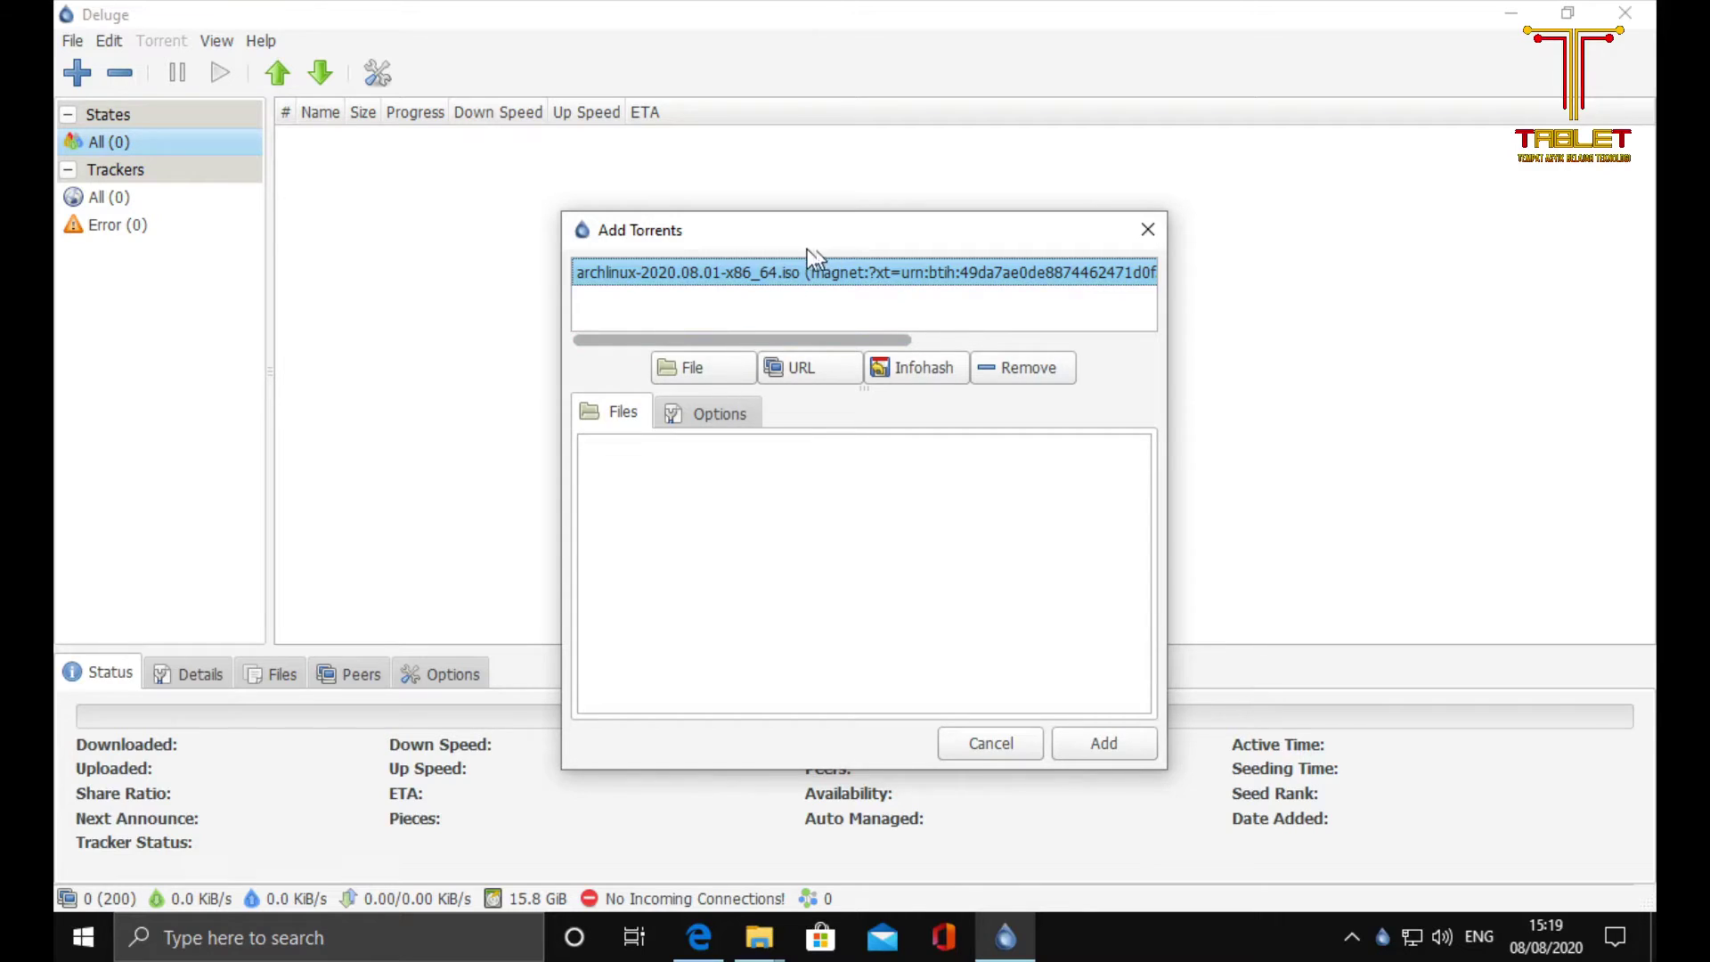
pyautogui.click(1104, 741)
pyautogui.moveTo(342, 109); pyautogui.dragTo(748, 118)
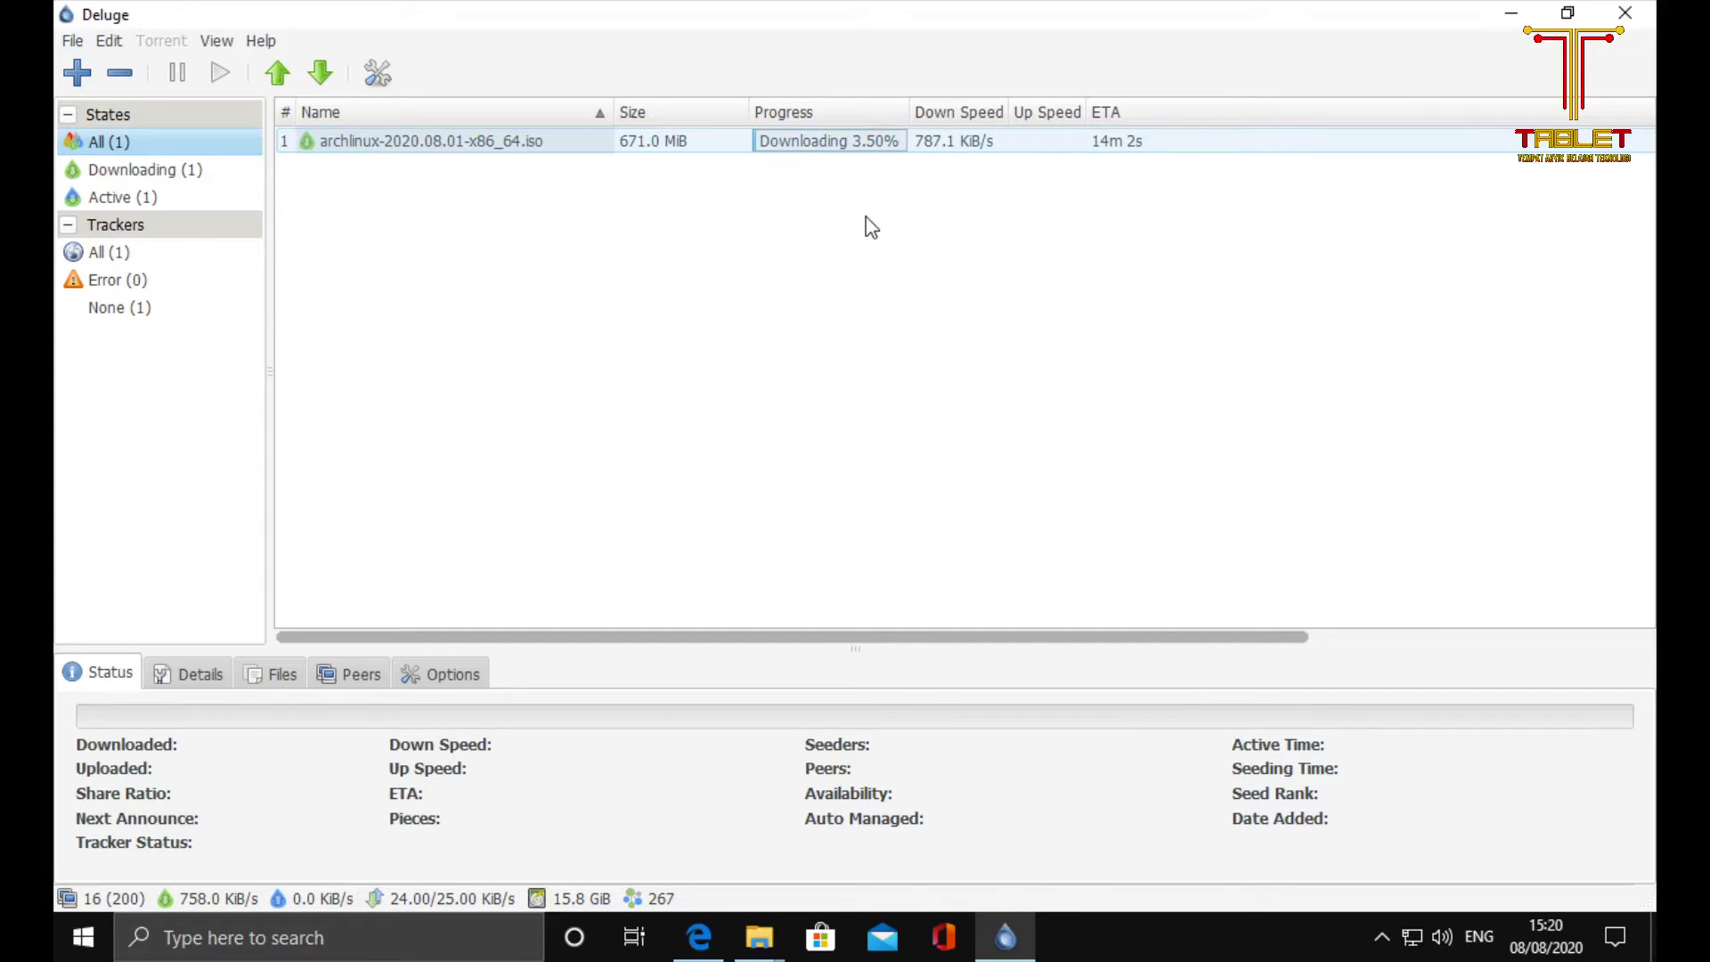
# Step: Switch to Microsoft Edge and open the balenaEtcher website tab
pyautogui.click(706, 950)
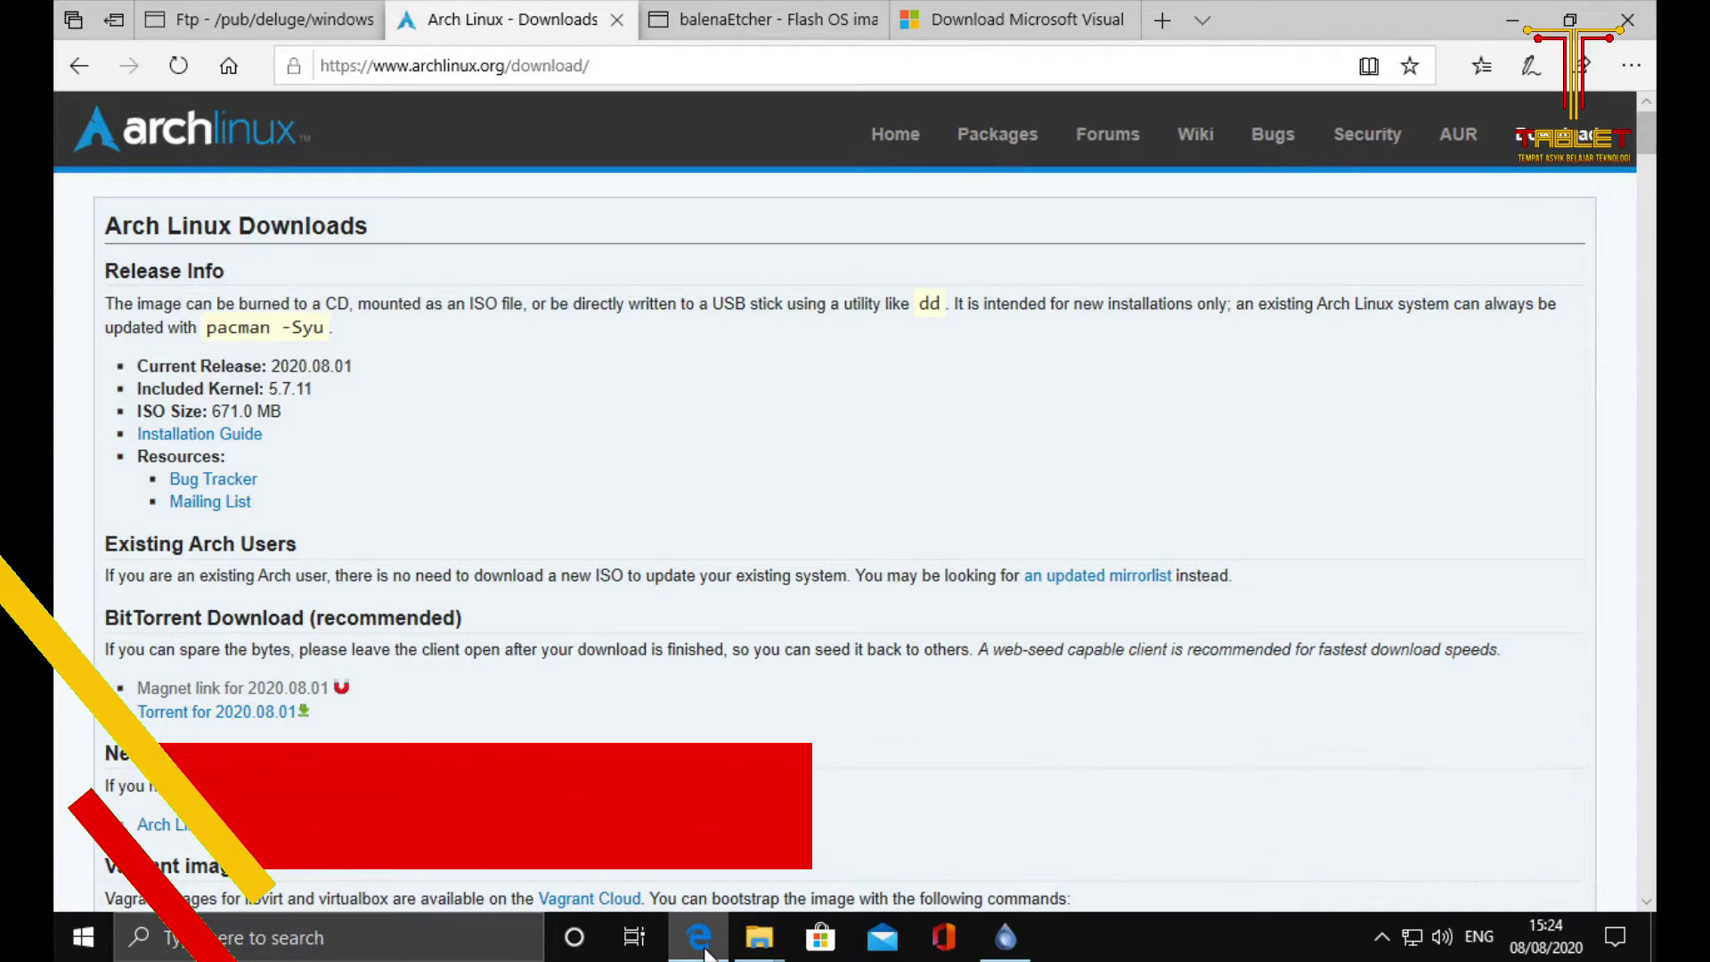
pyautogui.click(757, 19)
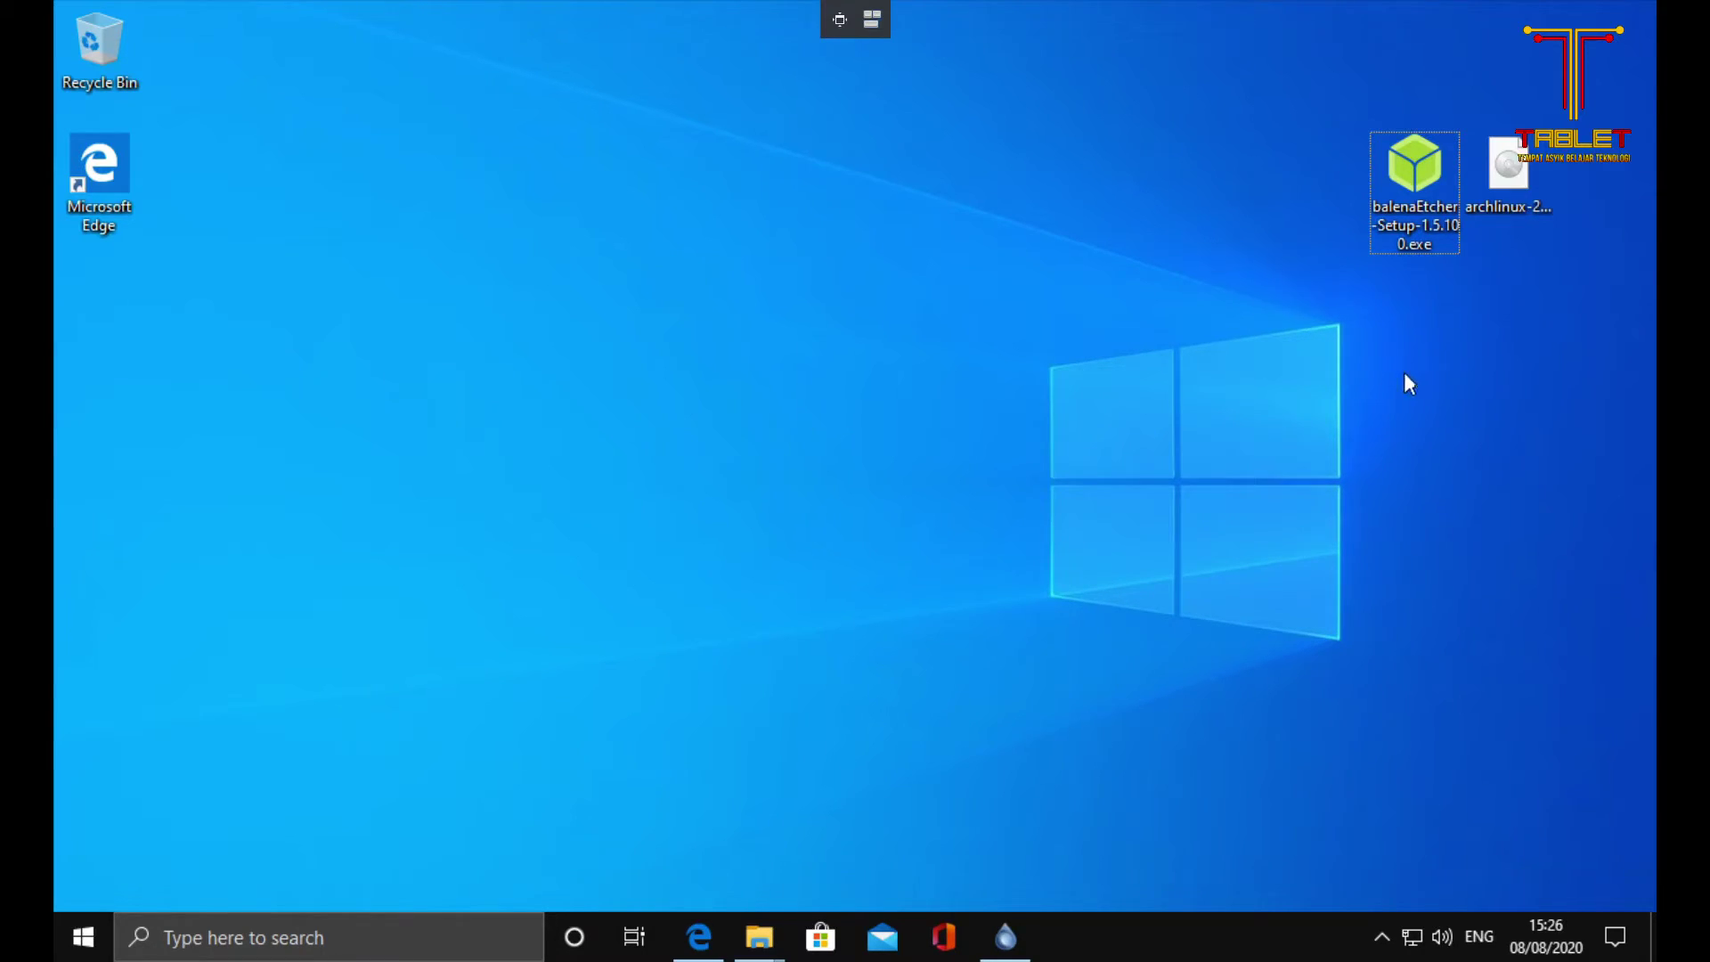
# Step: Move the balenaEtcher installer and the Arch Linux ISO together to the middle of the desktop
pyautogui.moveTo(1310, 381); pyautogui.dragTo(1543, 168)
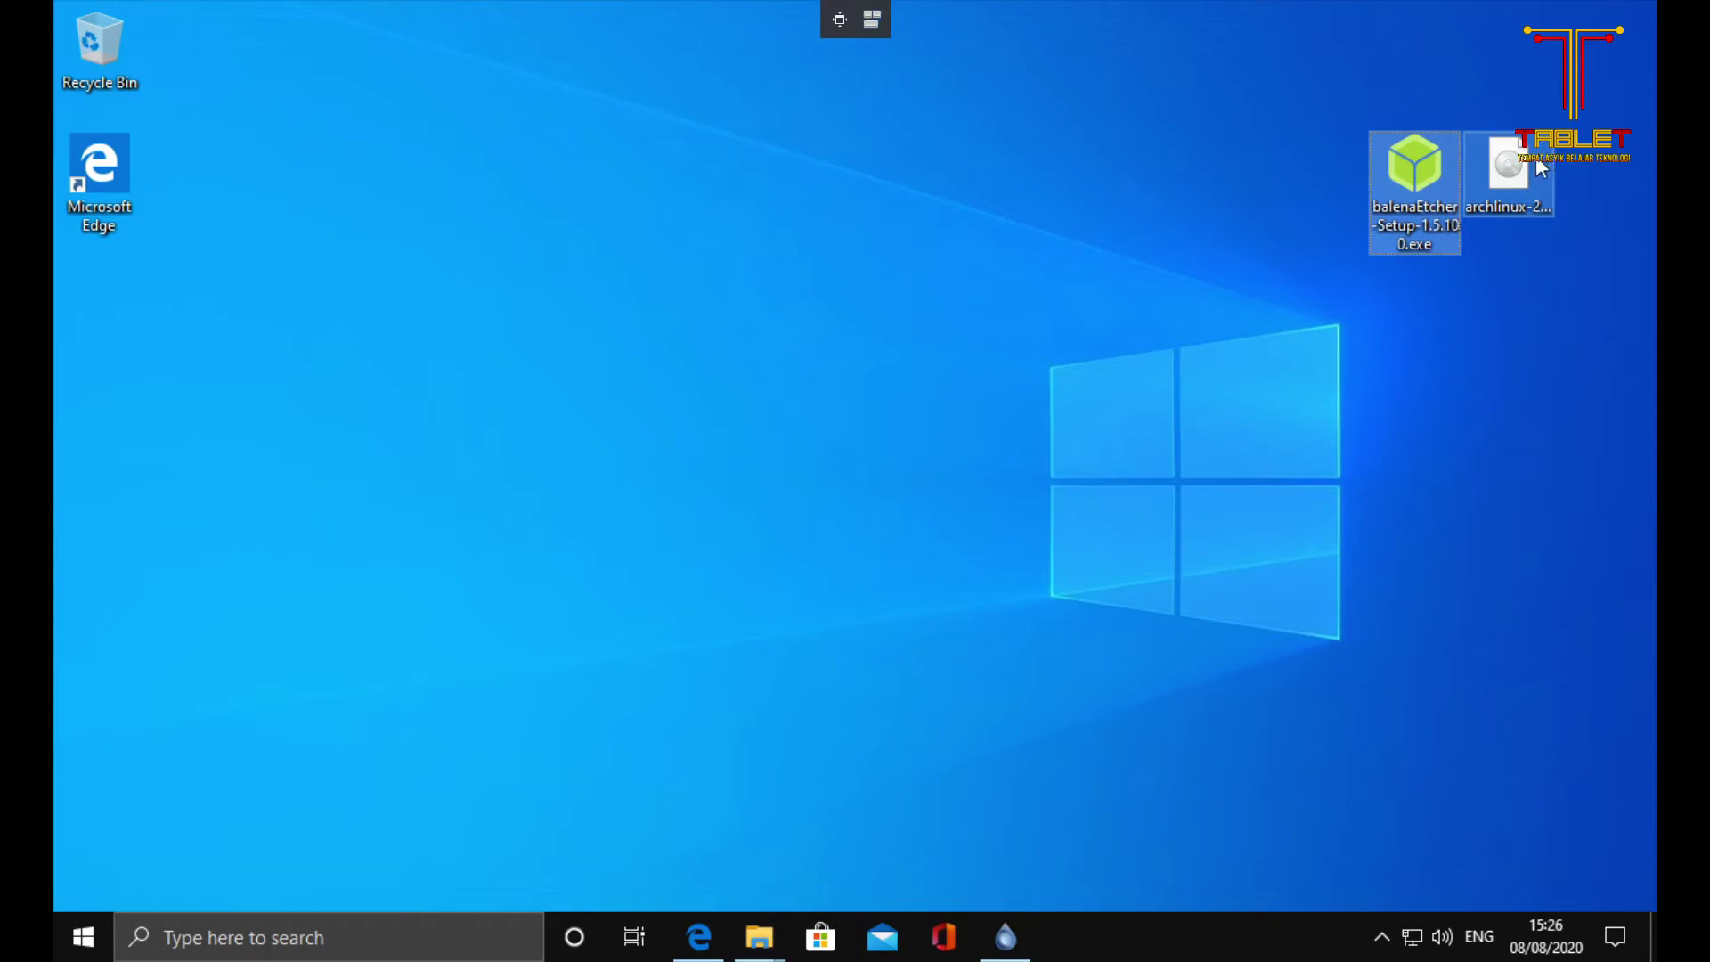
pyautogui.moveTo(179, 458); pyautogui.dragTo(768, 392)
pyautogui.click(778, 878)
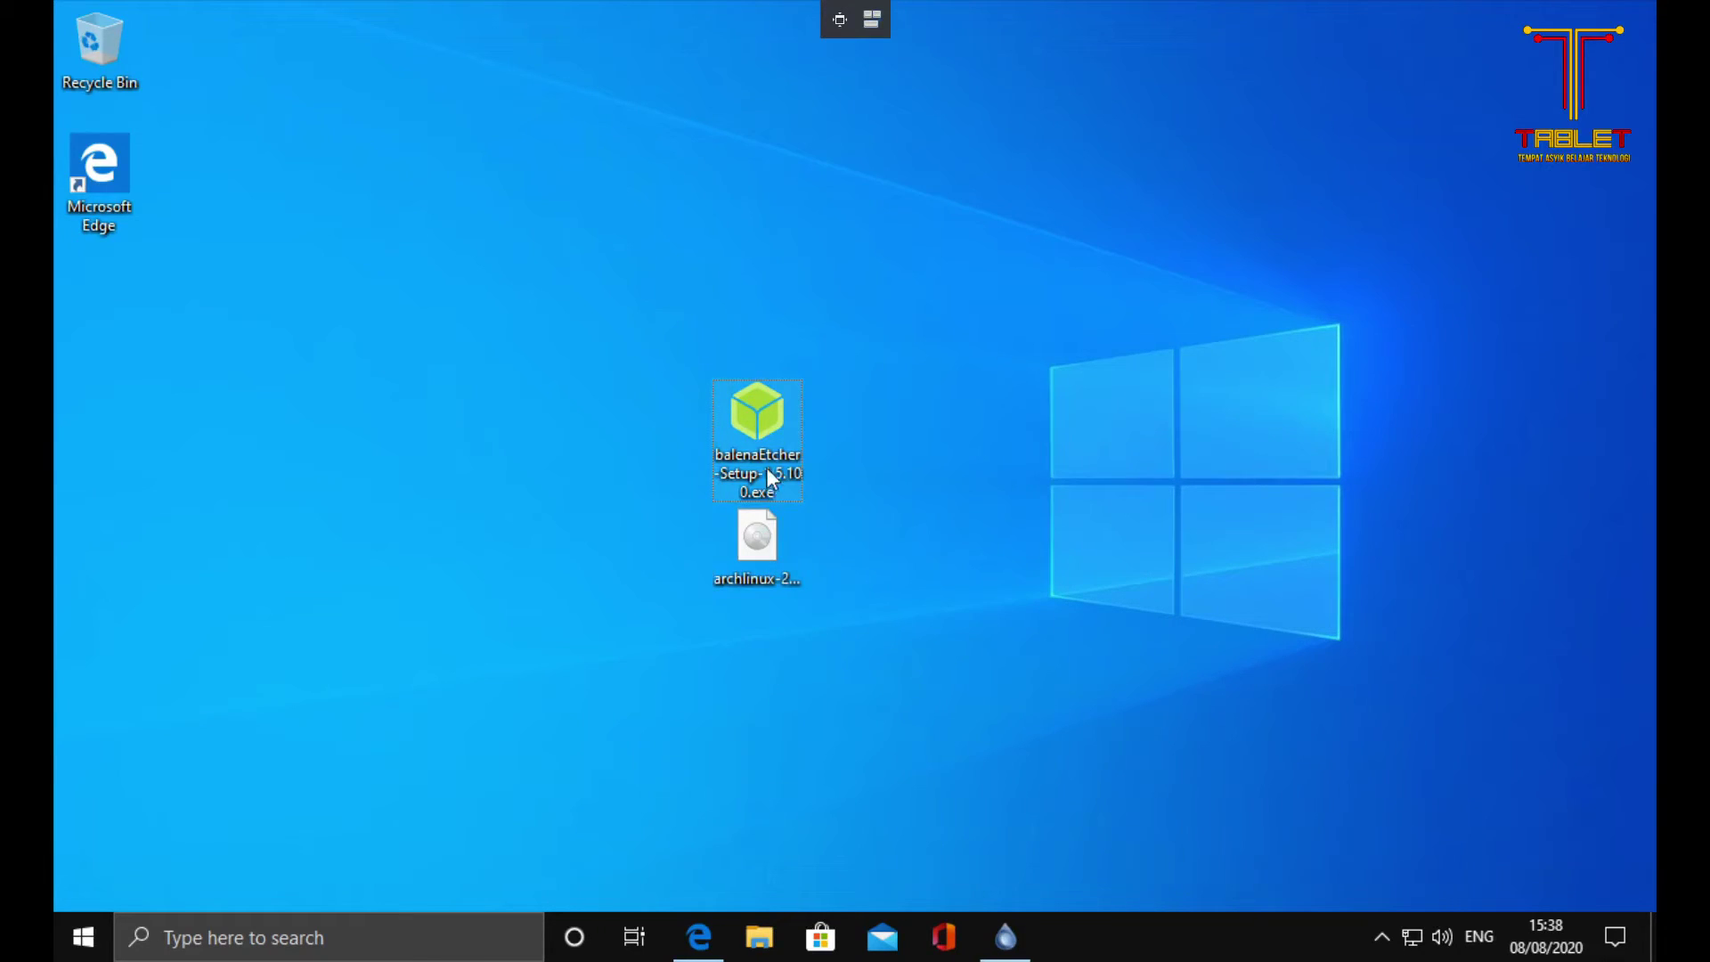
# Step: Install balenaEtcher from balenaEtcher-Setup-1.5.100.exe on the desktop, accepting the license agreement
pyautogui.doubleClick(772, 443)
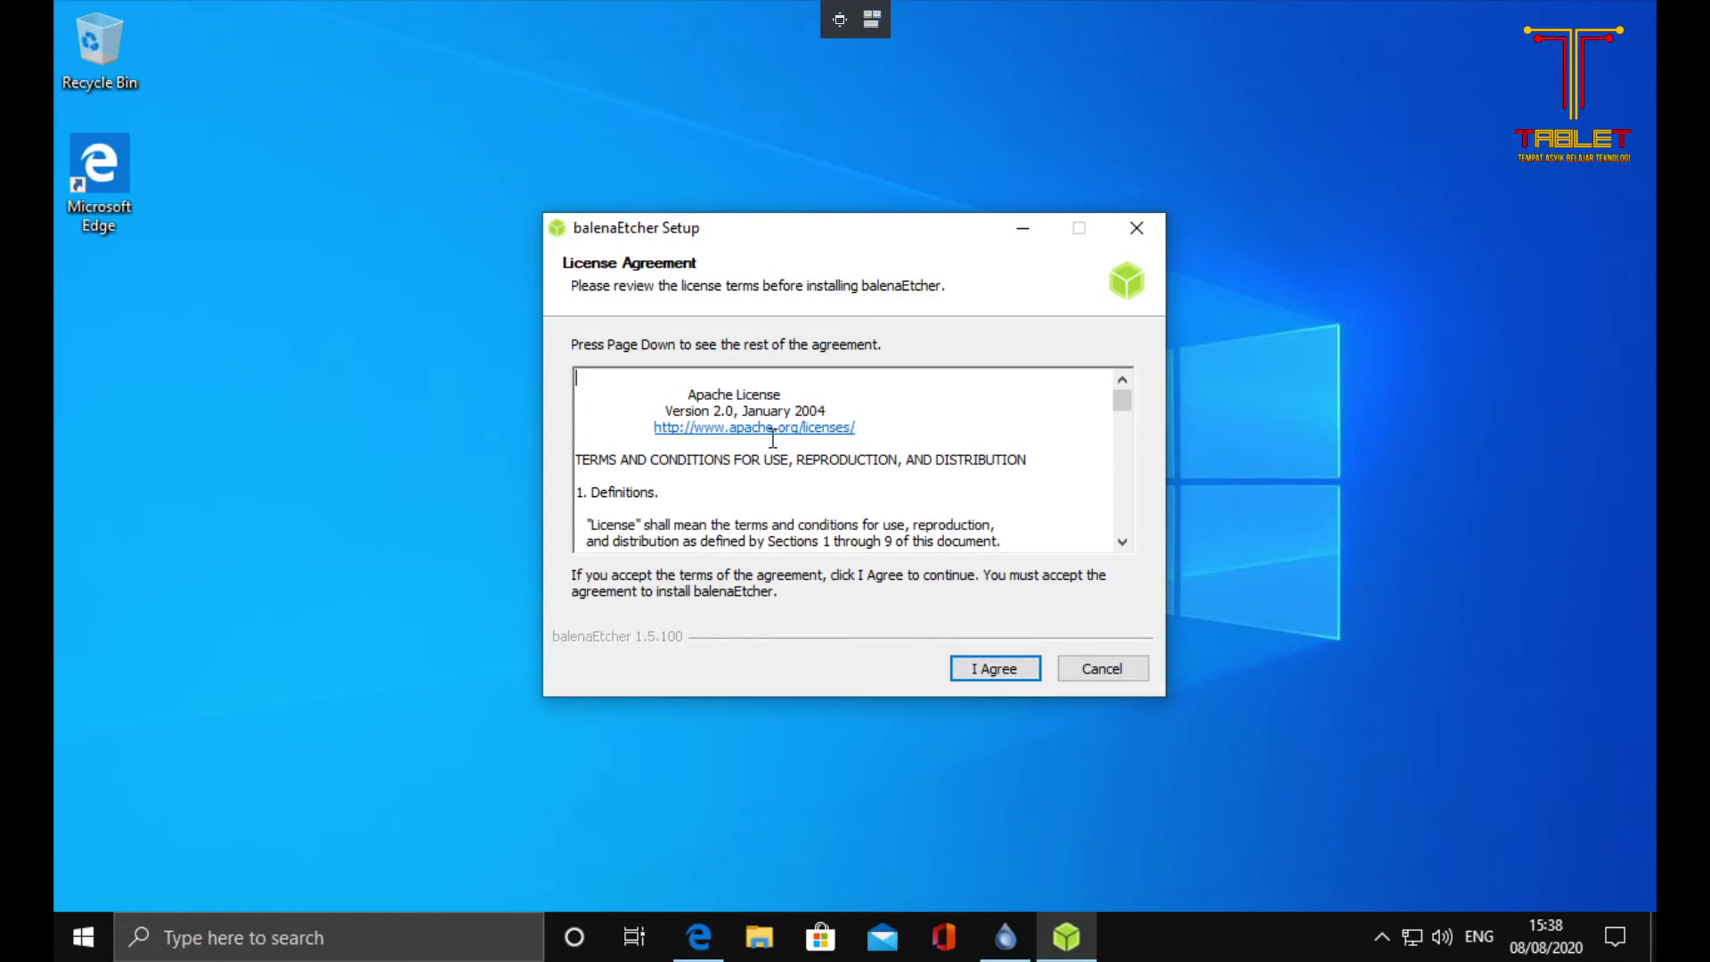
pyautogui.click(983, 679)
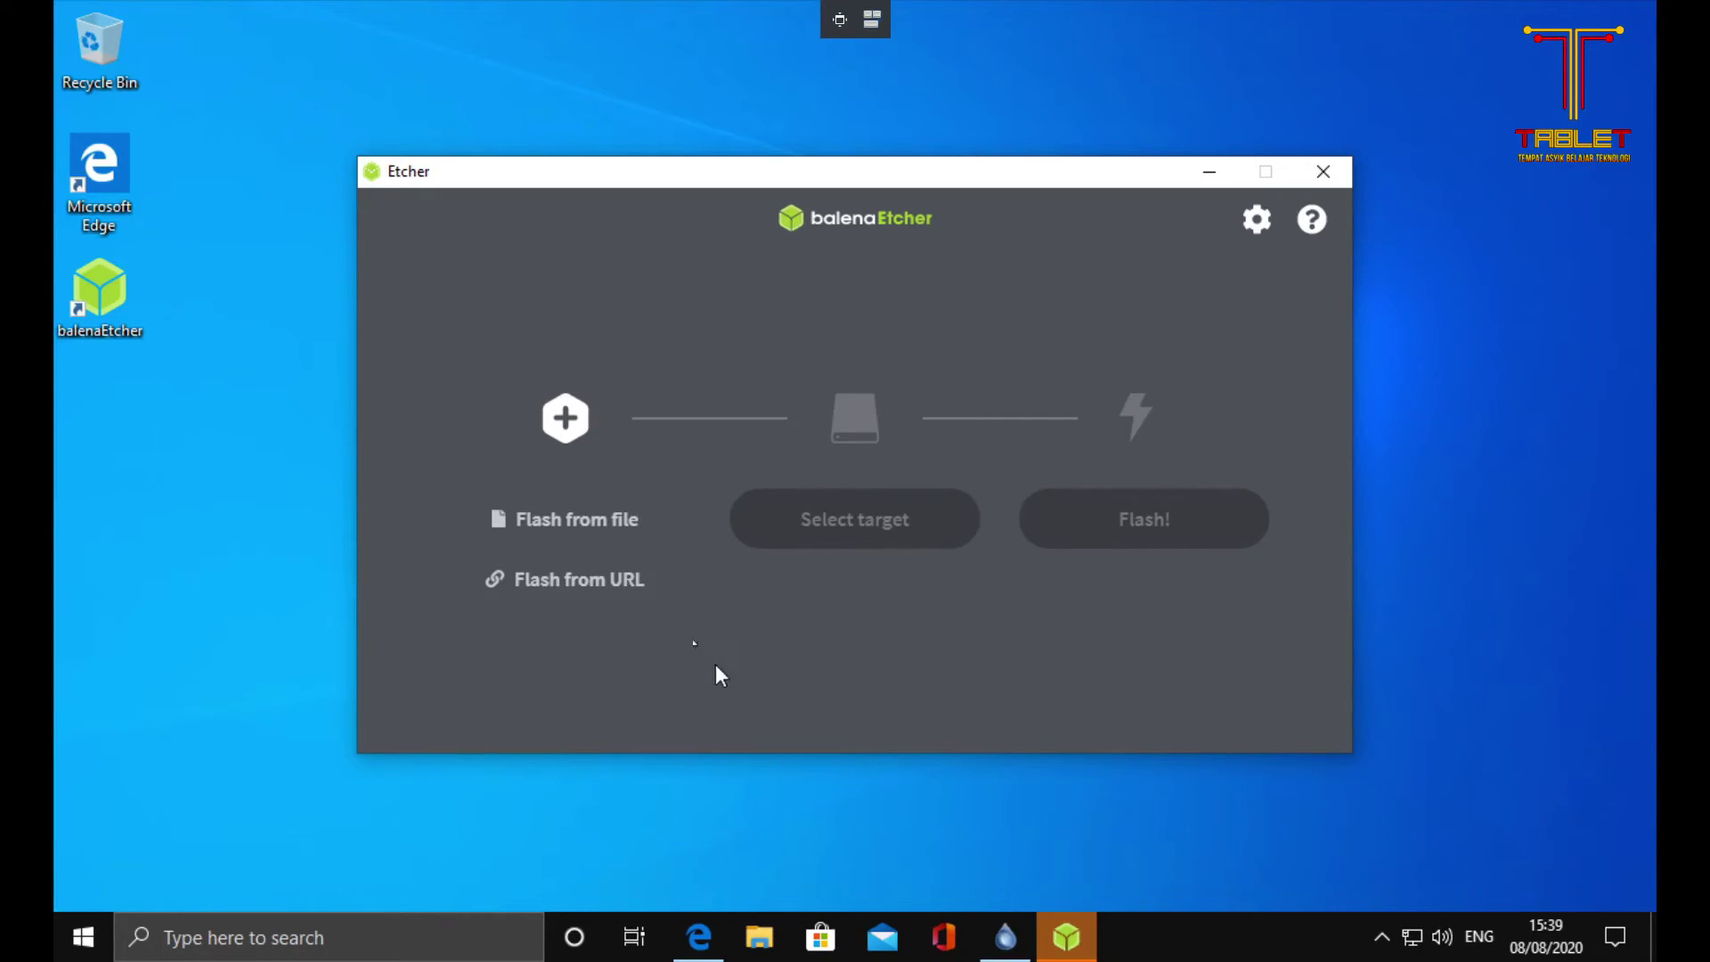
# Step: Load archlinux-2020.04.01-x86_64.iso from the Desktop folder as the image file to flash in Etcher
pyautogui.click(622, 538)
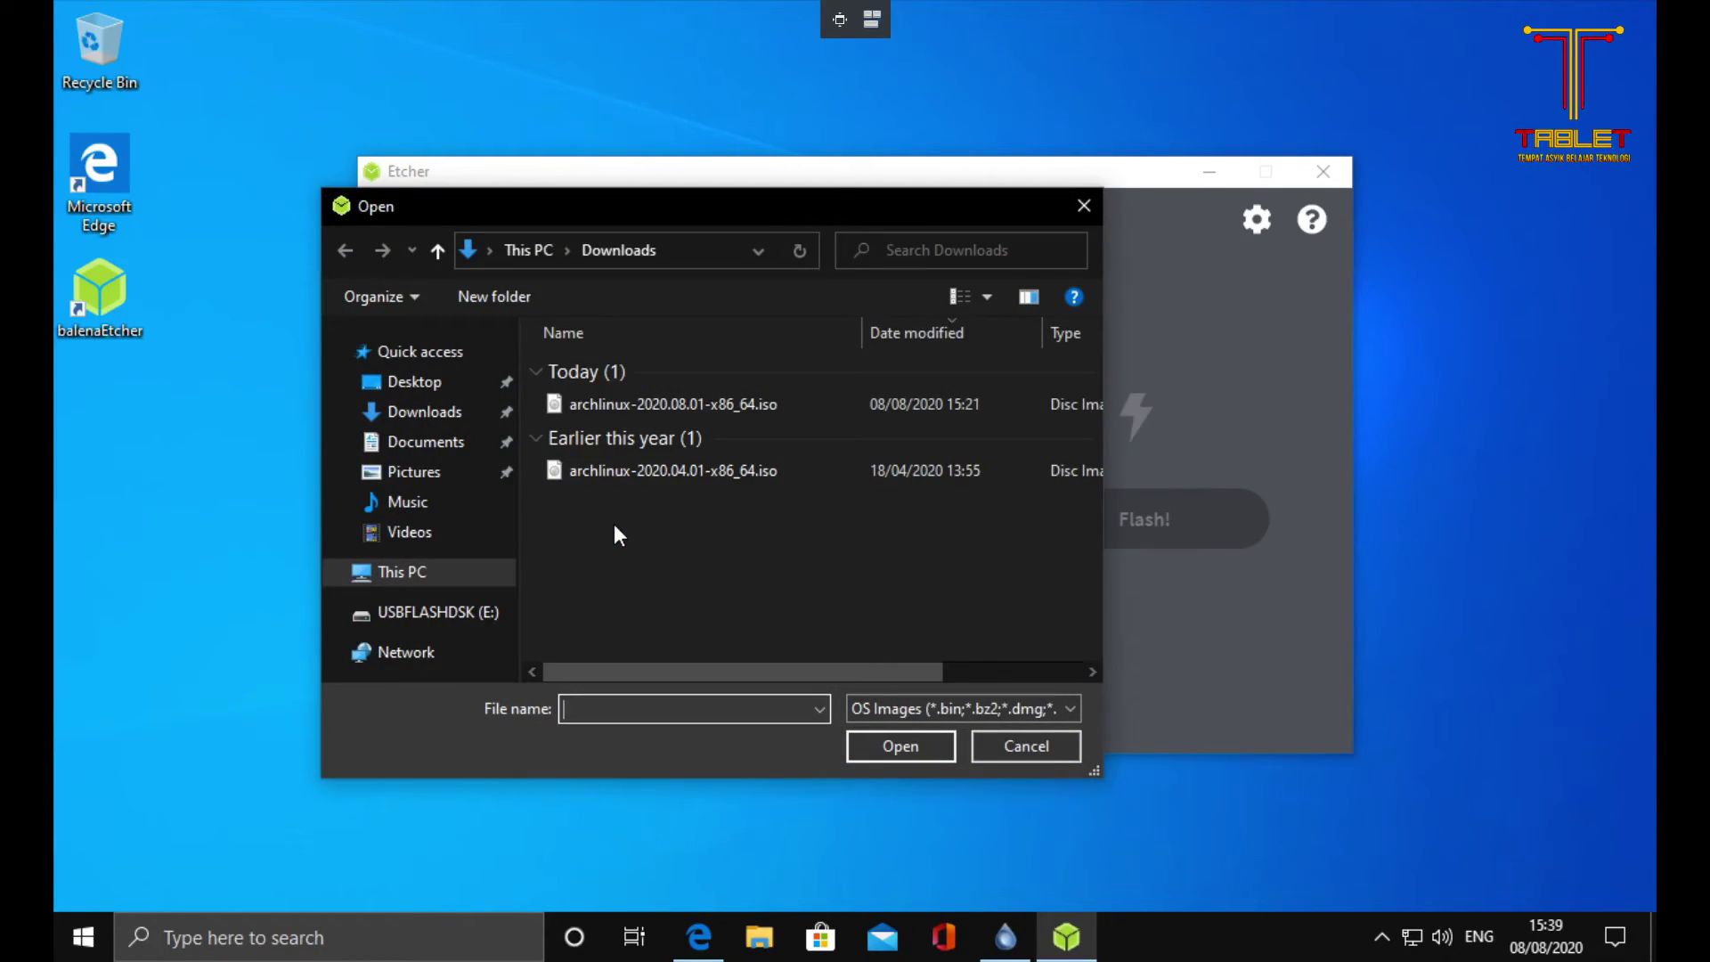
pyautogui.click(395, 381)
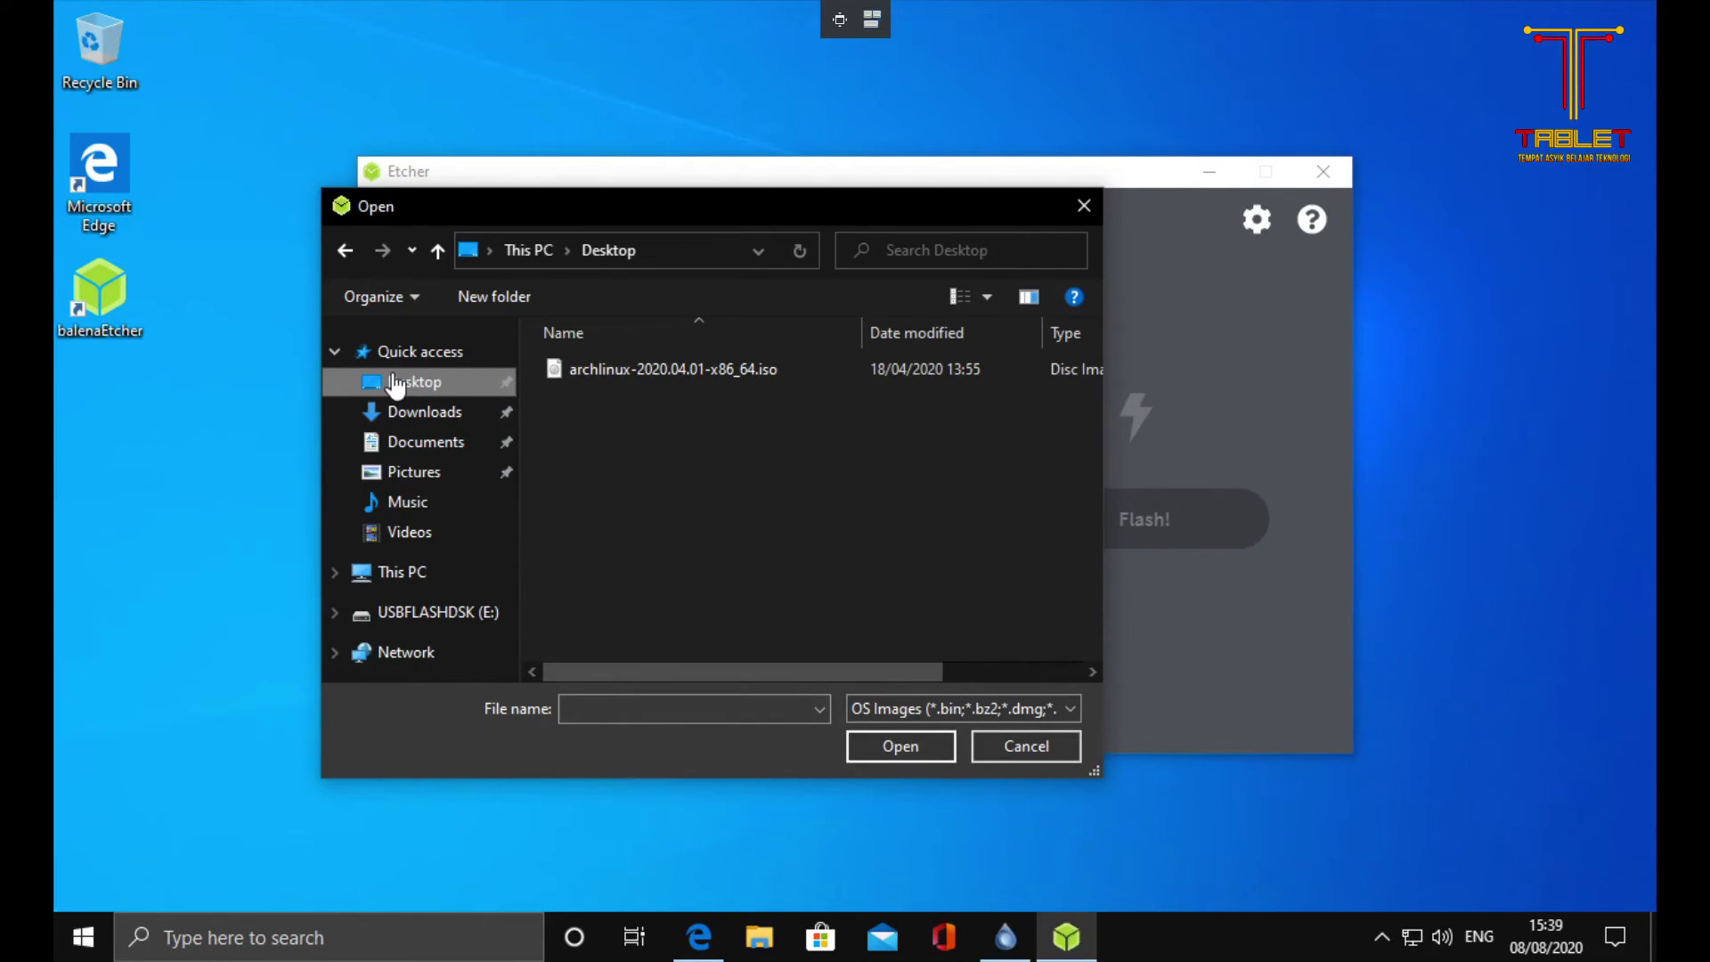
pyautogui.click(601, 374)
pyautogui.click(884, 747)
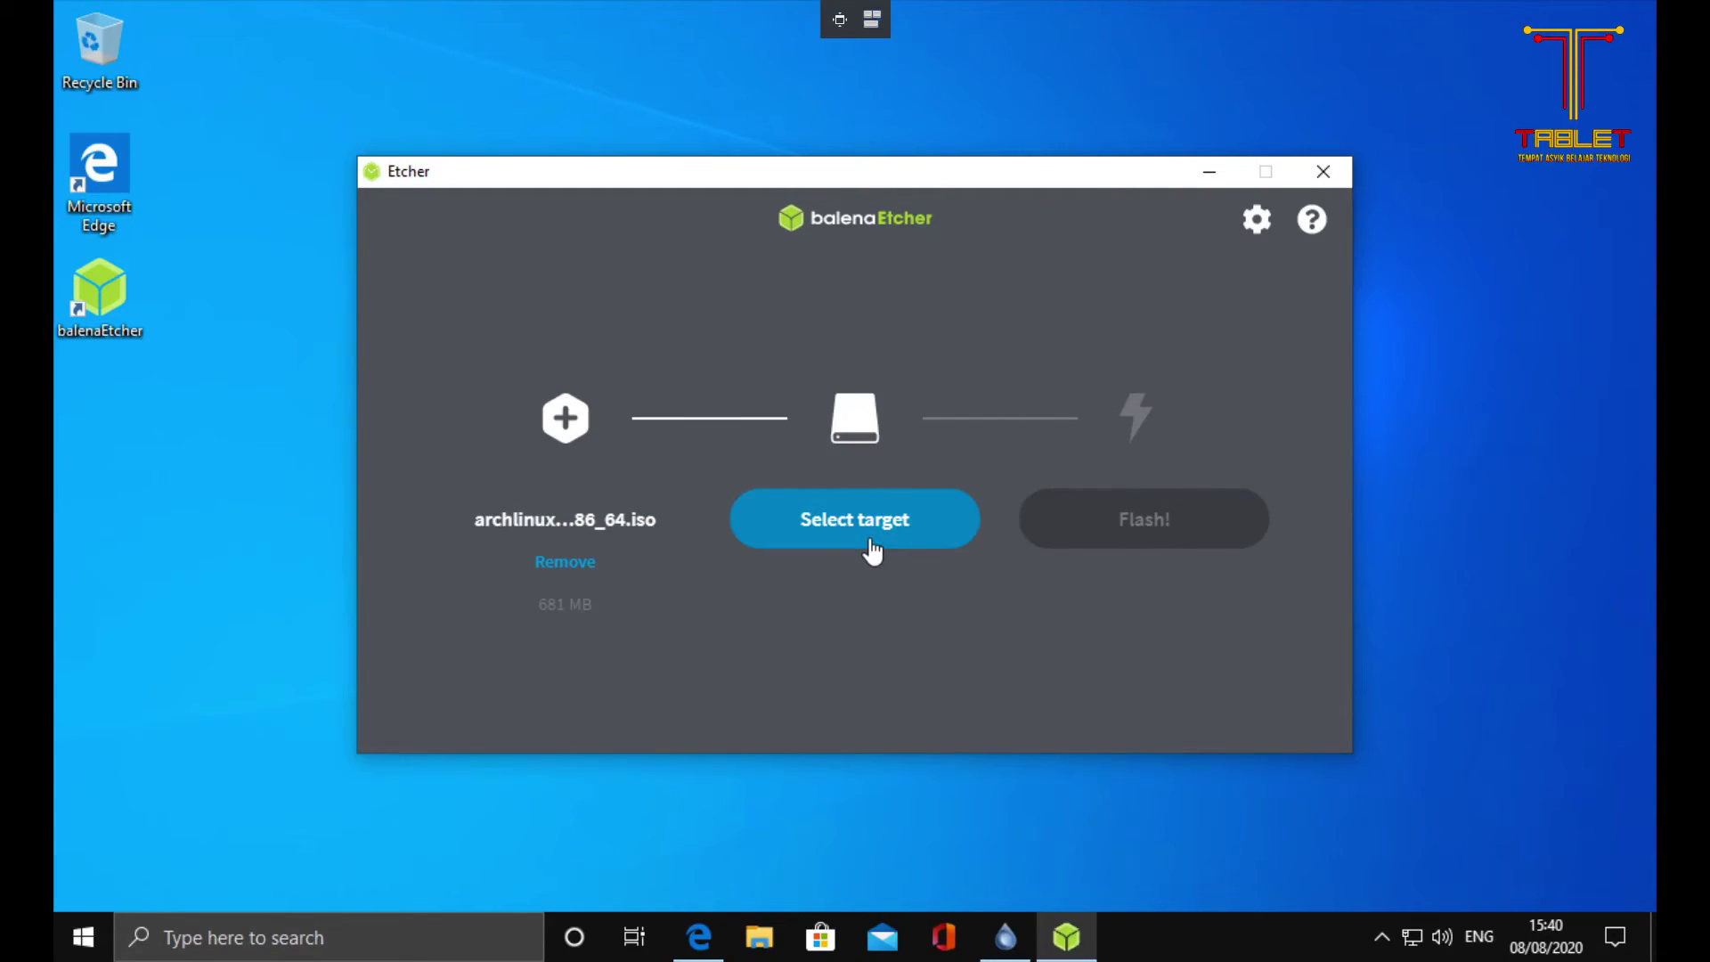
# Step: Select the 15.5 GB TOSHIBA USB device at E:\ as the target and start flashing the image, approving the request
pyautogui.click(871, 545)
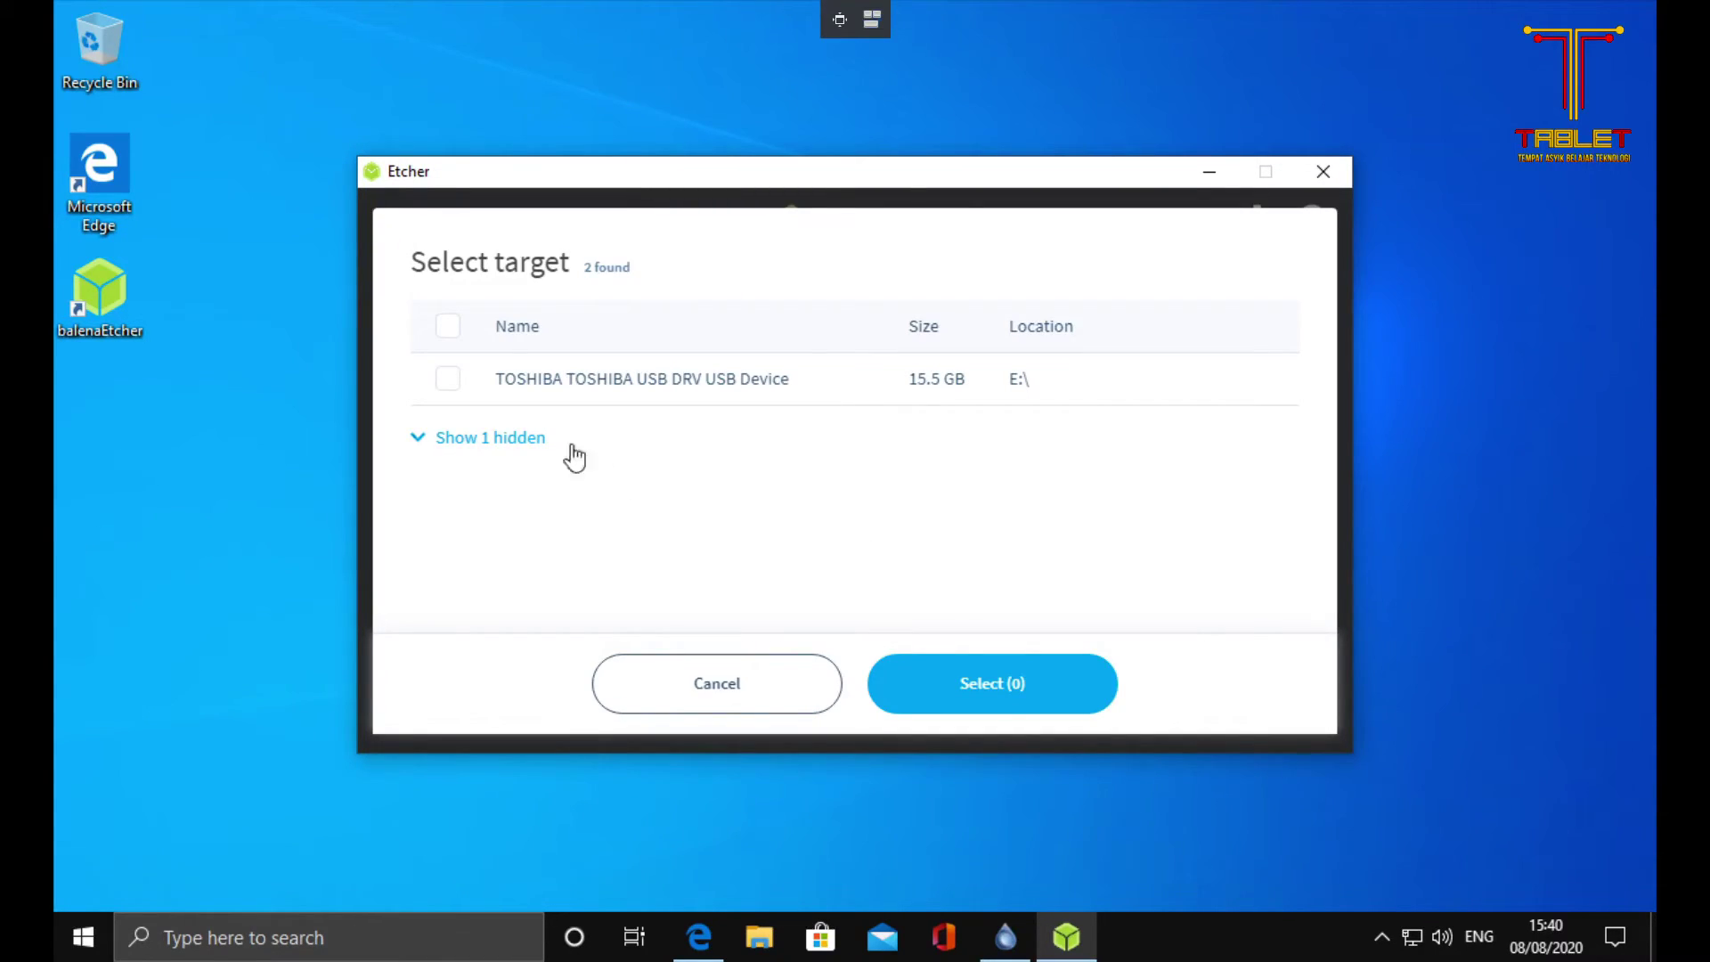
pyautogui.click(462, 390)
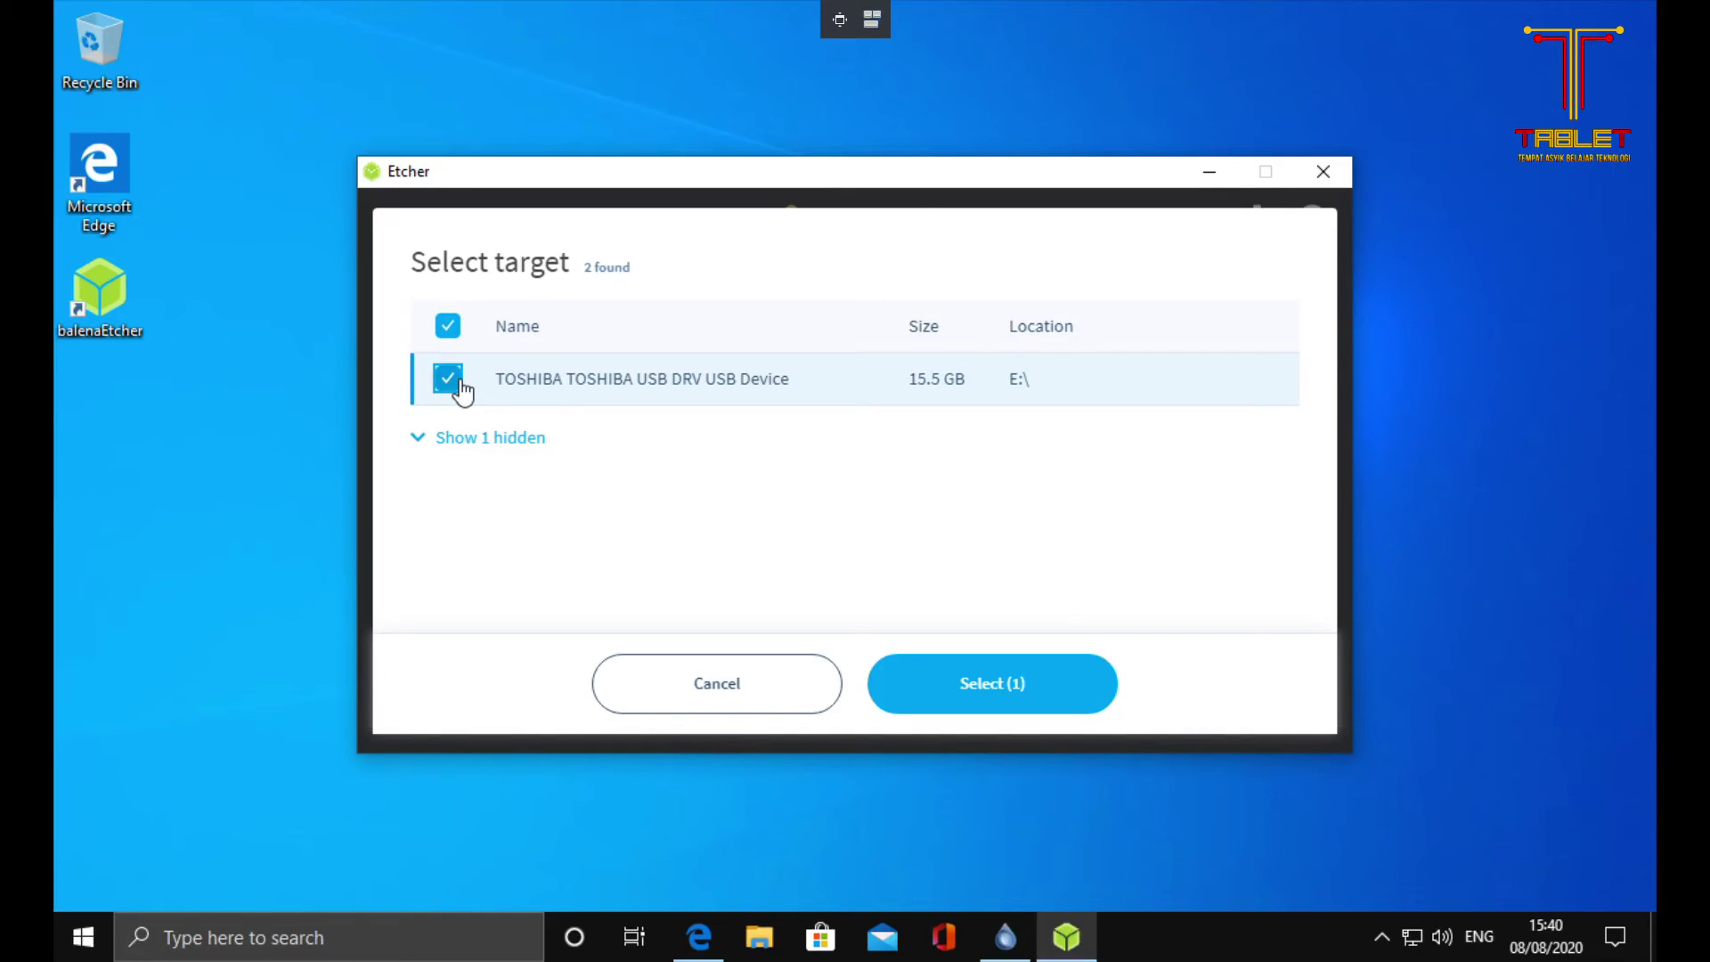
pyautogui.click(1015, 699)
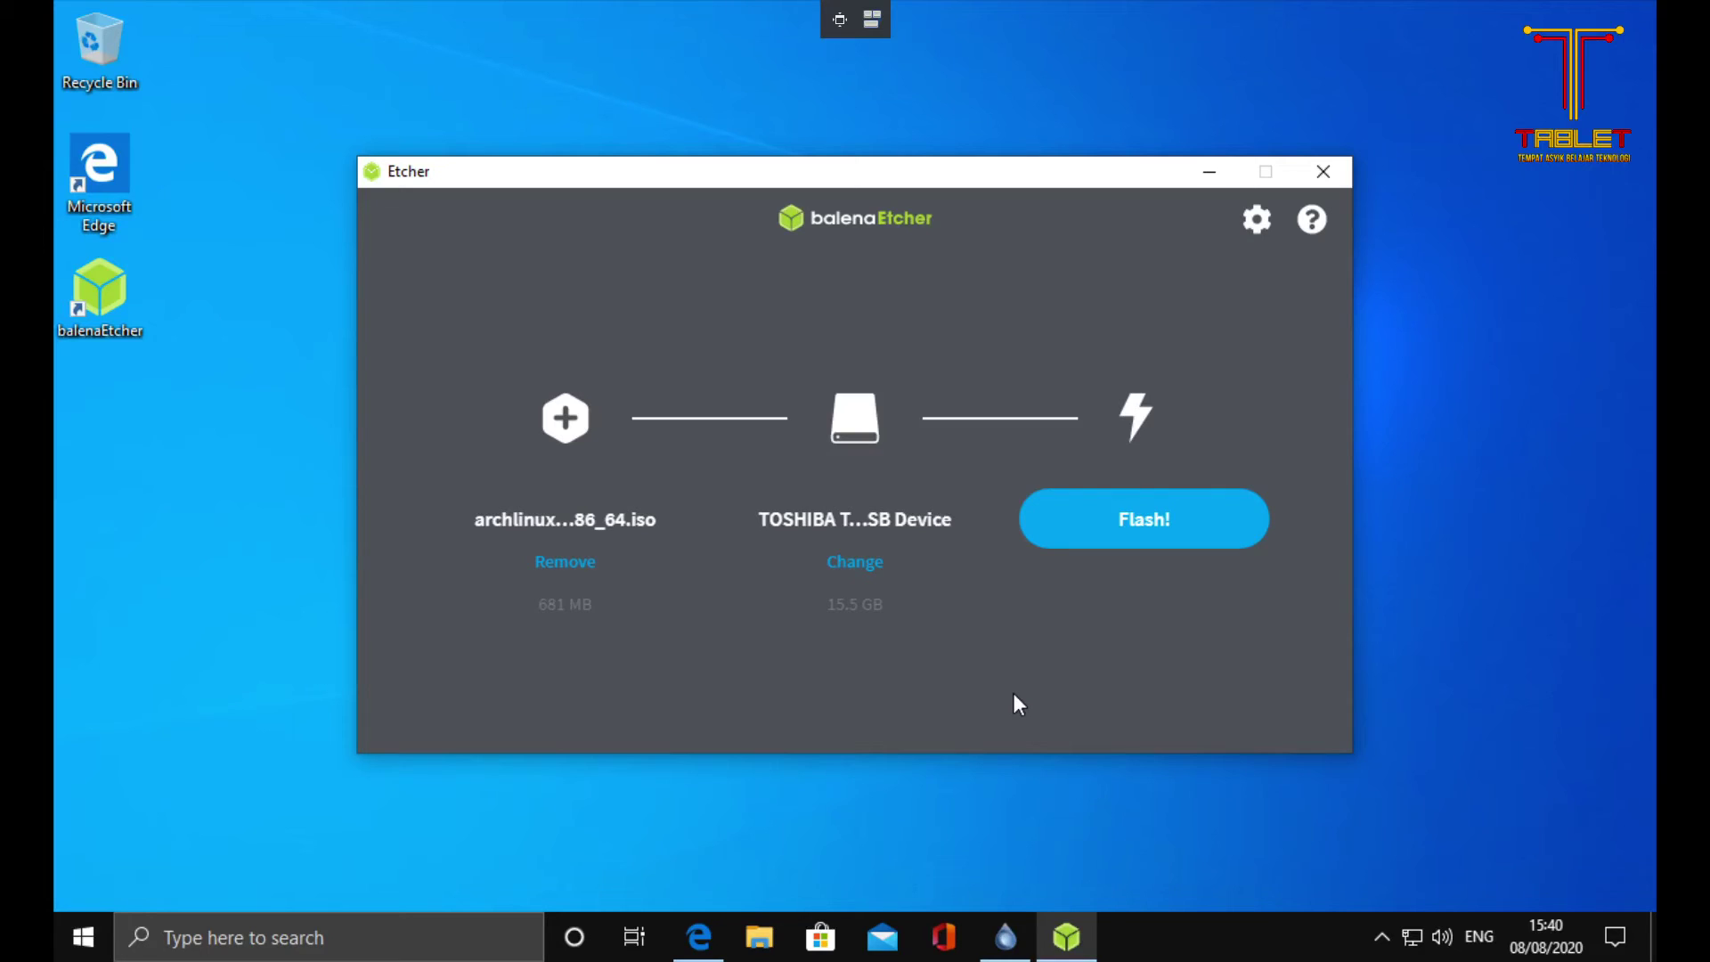
pyautogui.click(1083, 536)
pyautogui.click(788, 620)
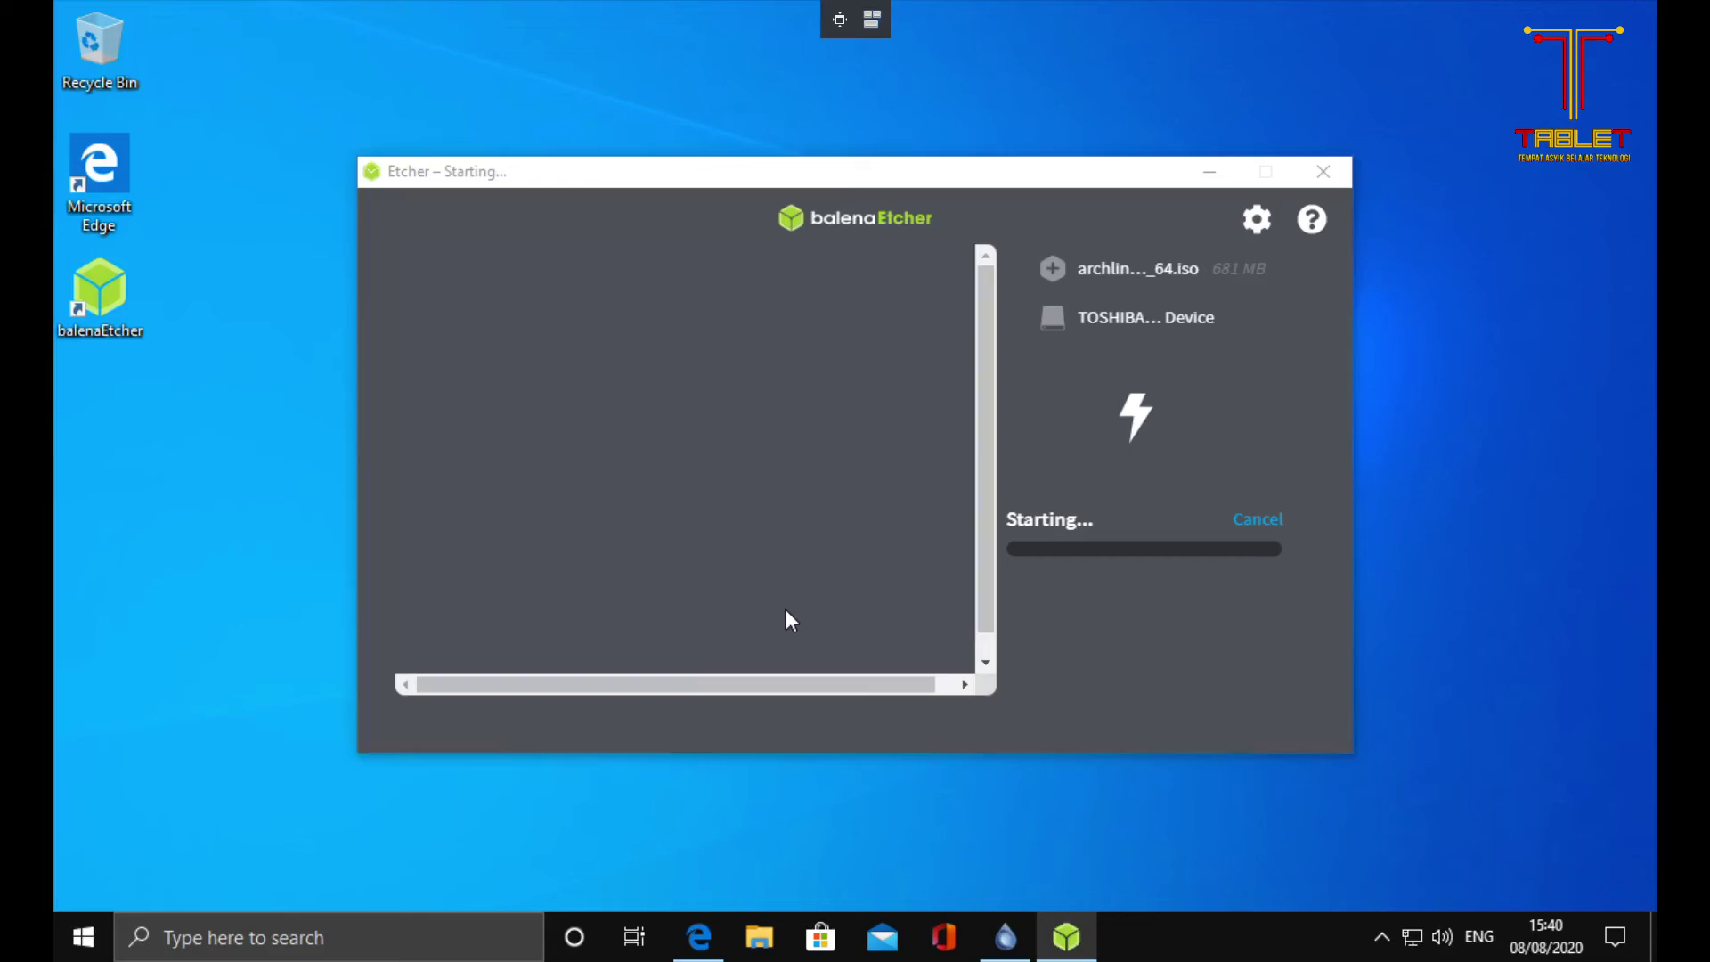